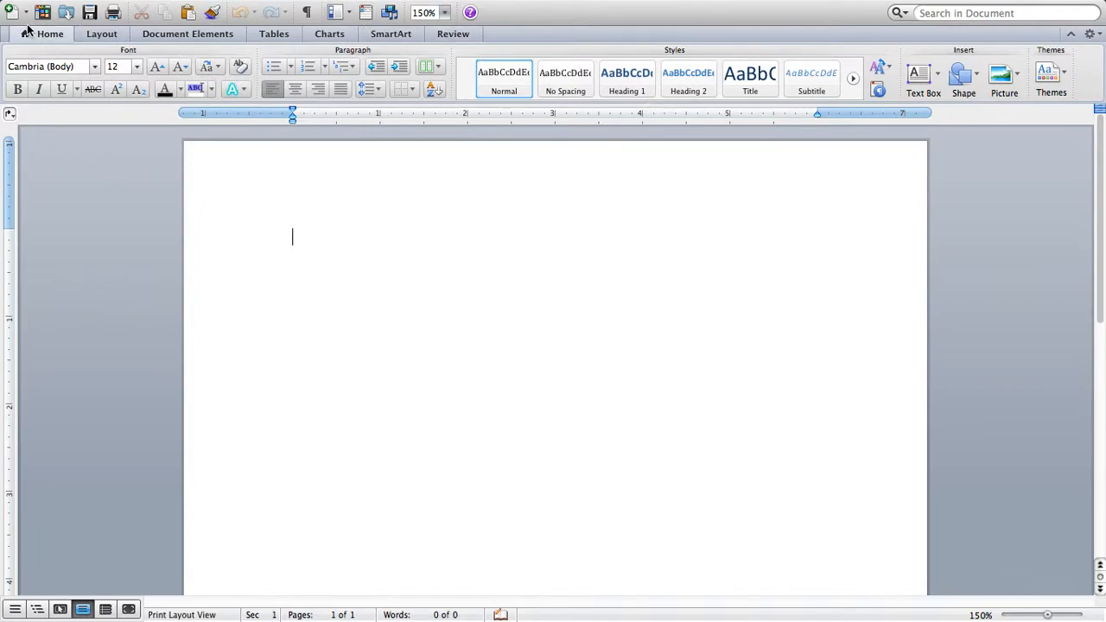
Keep Turabian as the citation style and open the Citations manager
click(198, 39)
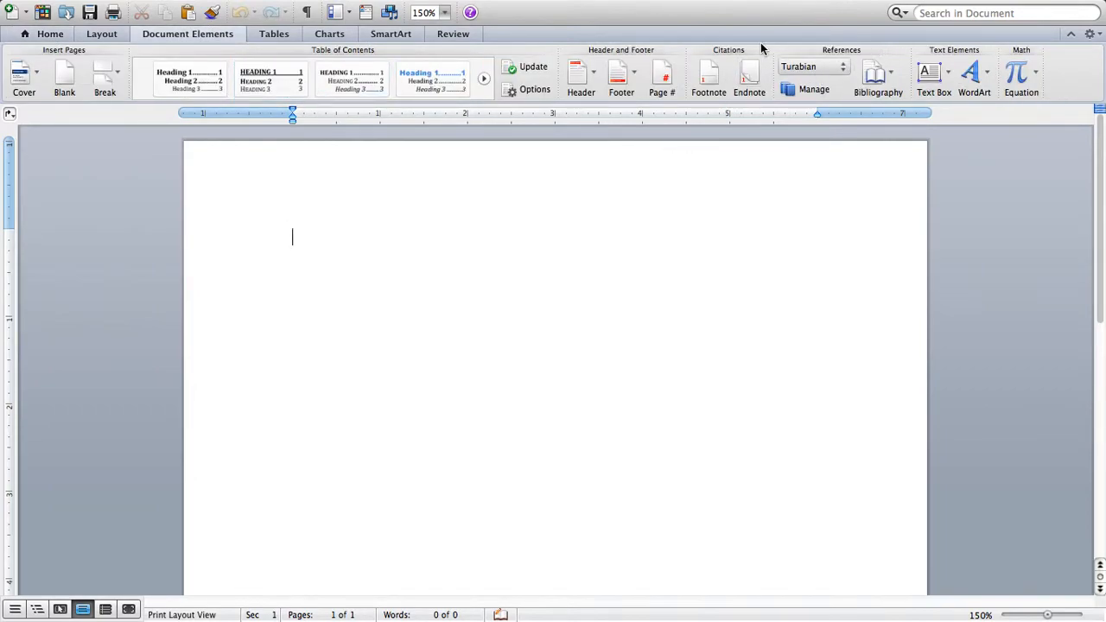
click(823, 69)
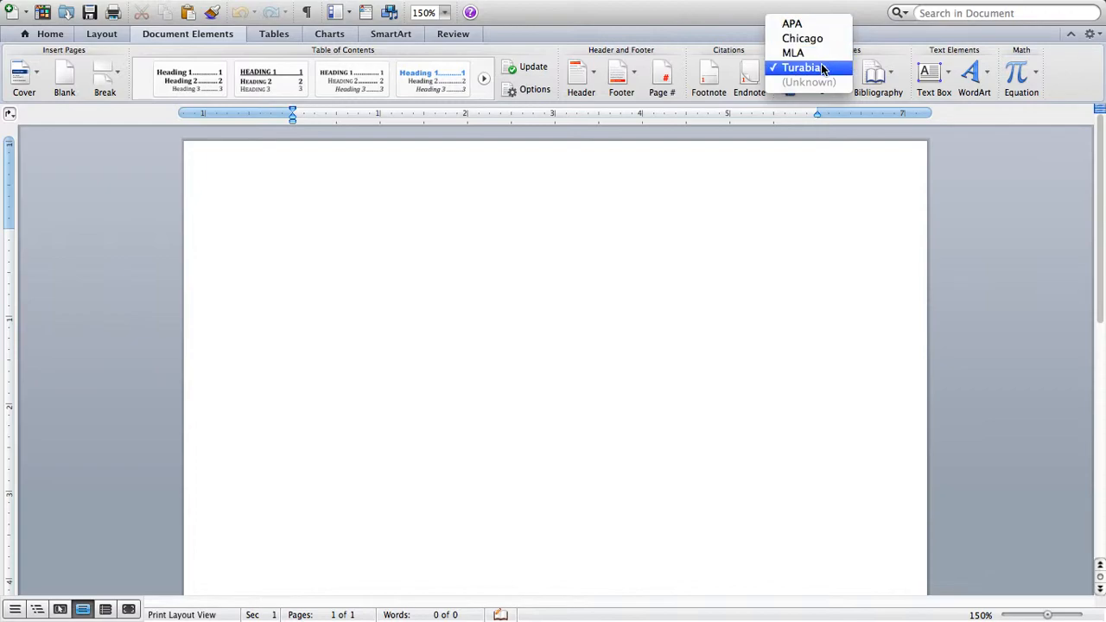
click(823, 69)
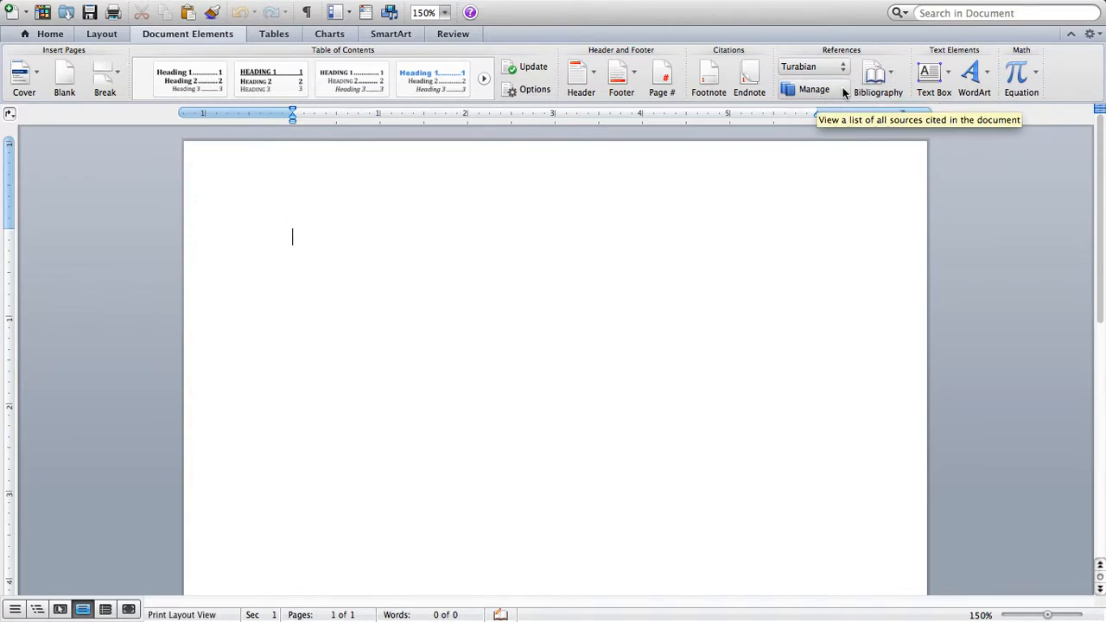
click(872, 80)
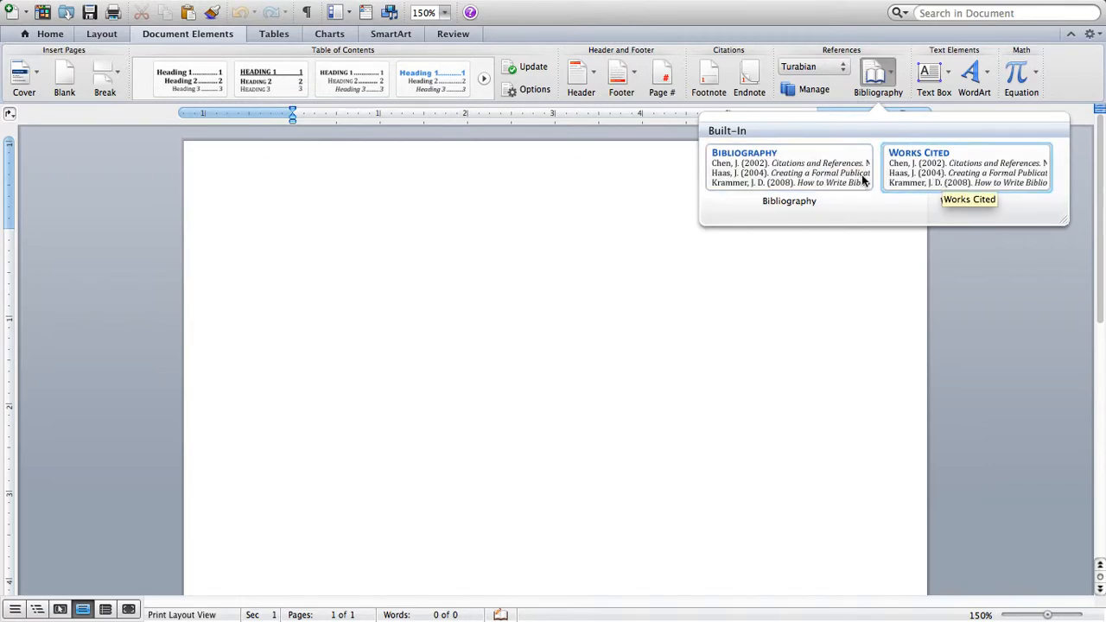
click(832, 91)
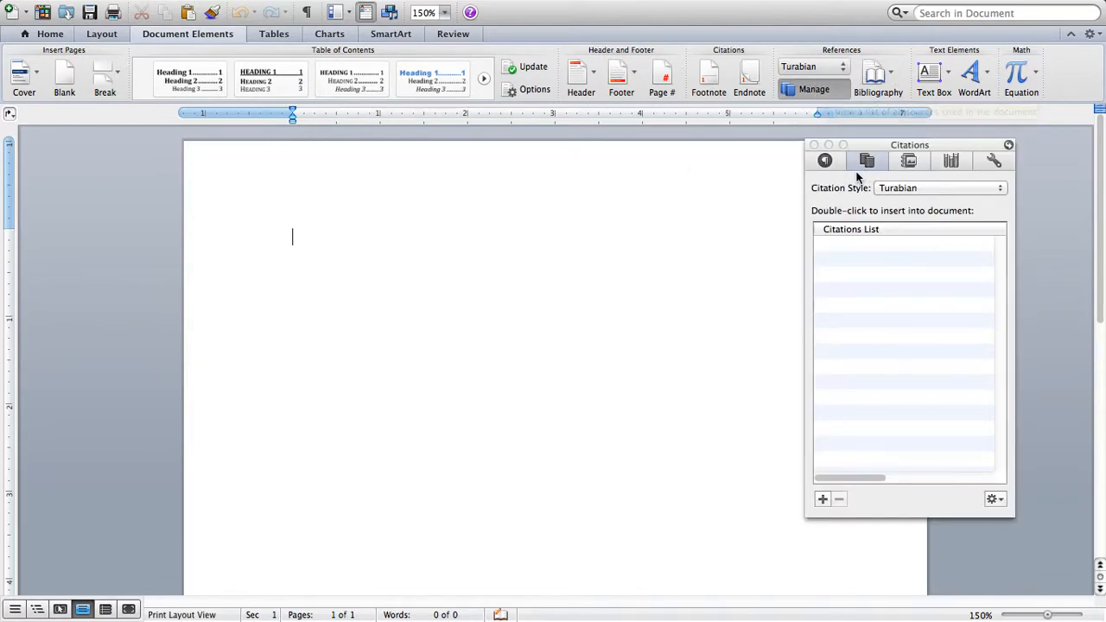
click(901, 191)
click(901, 190)
click(824, 499)
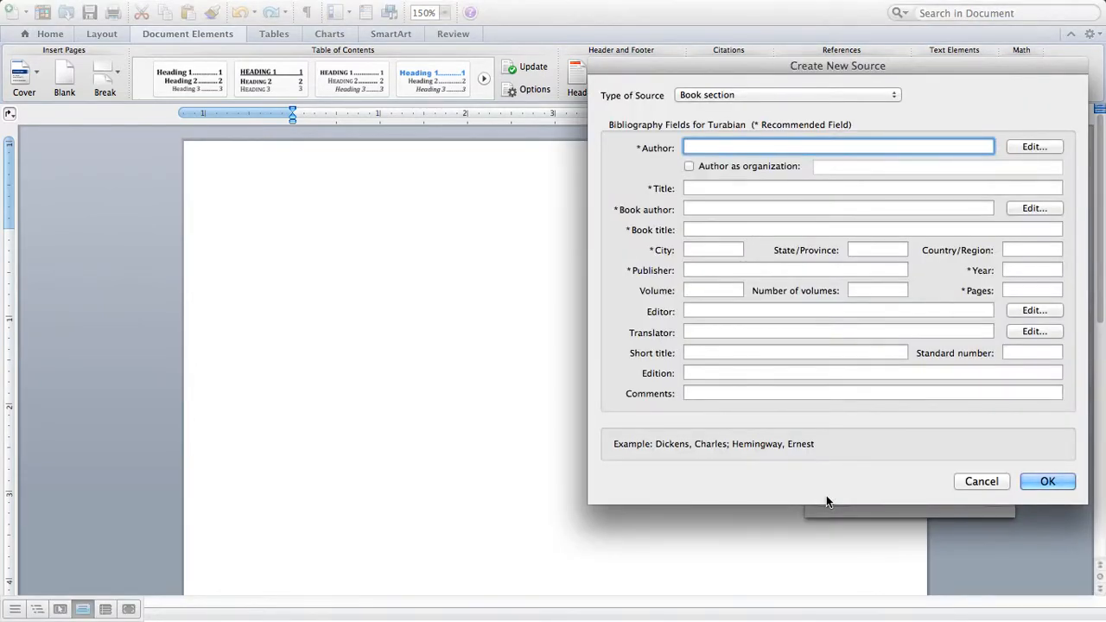
drag(913, 72, 558, 87)
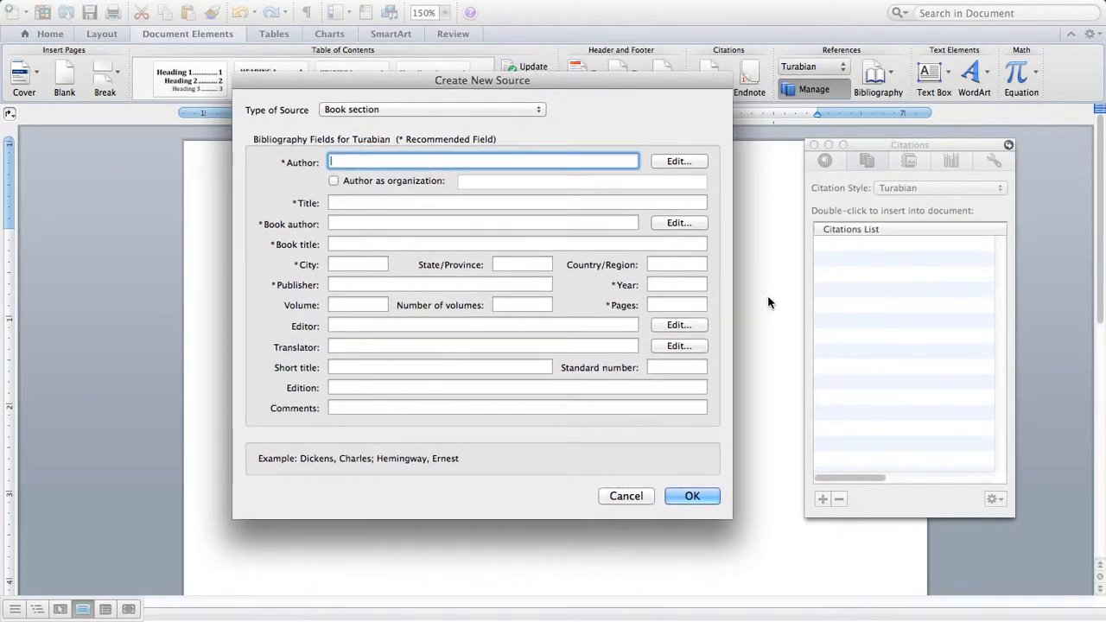
click(490, 110)
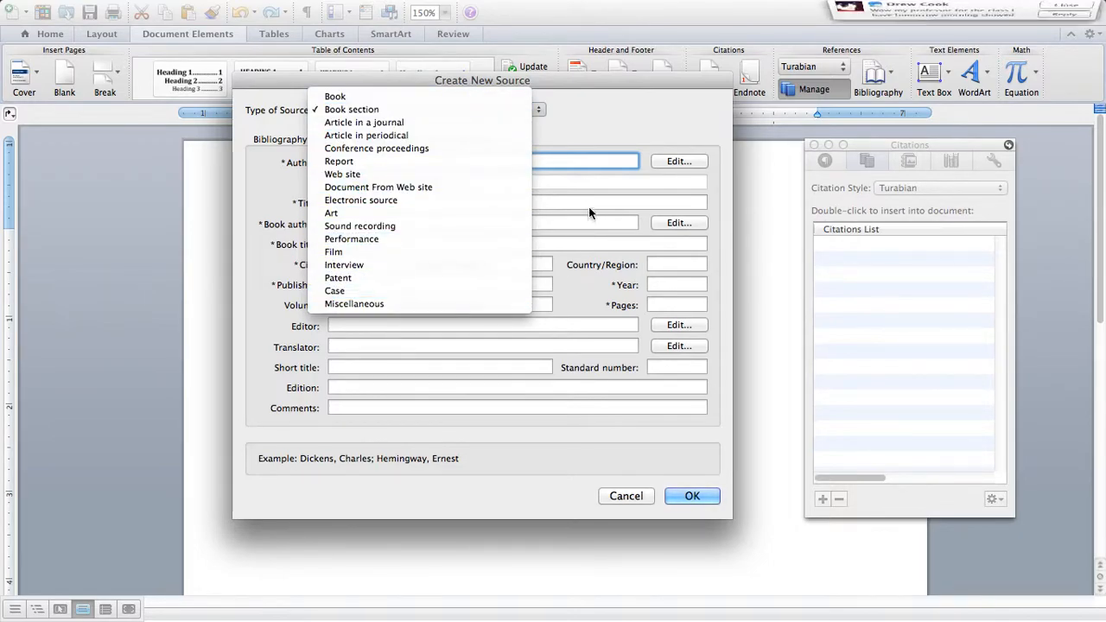
click(537, 114)
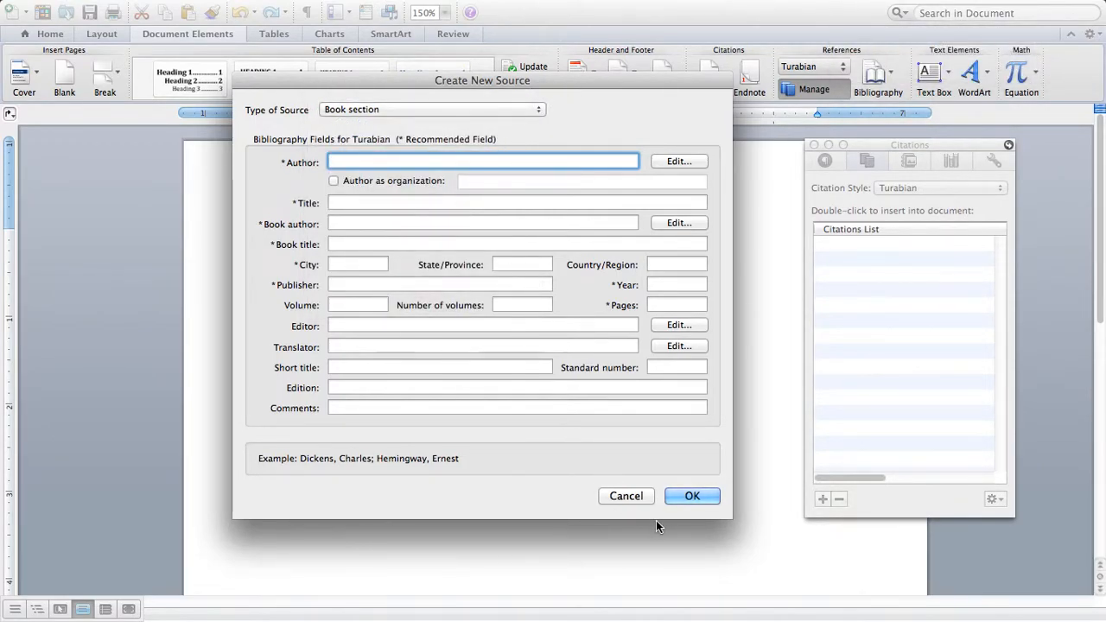
click(629, 496)
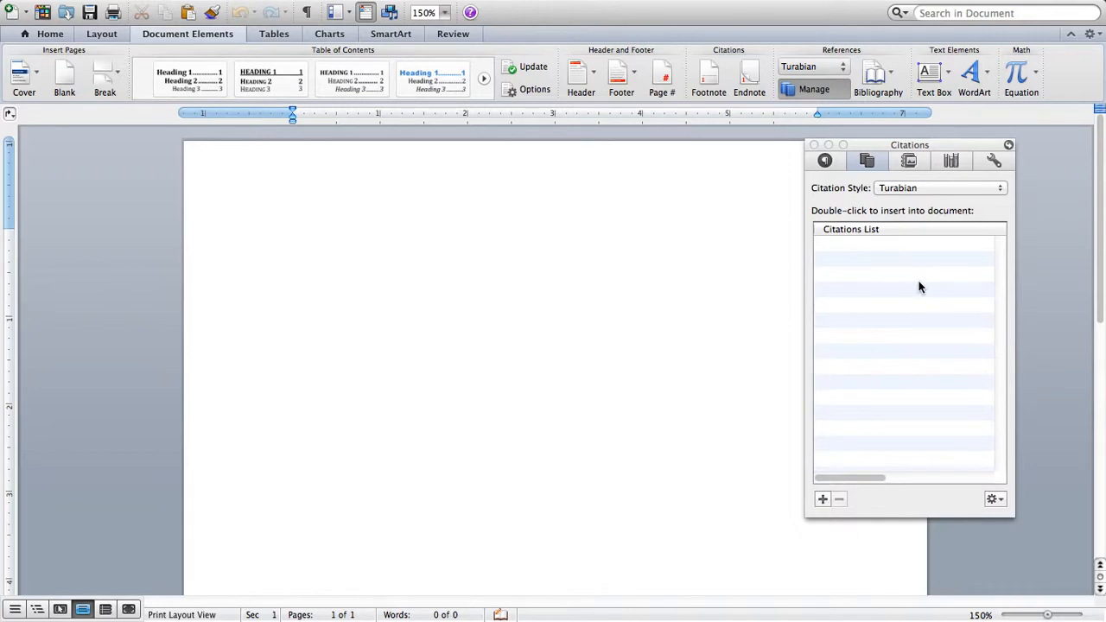
Open the Citation Source Manager from the Citations panel's action menu
click(993, 501)
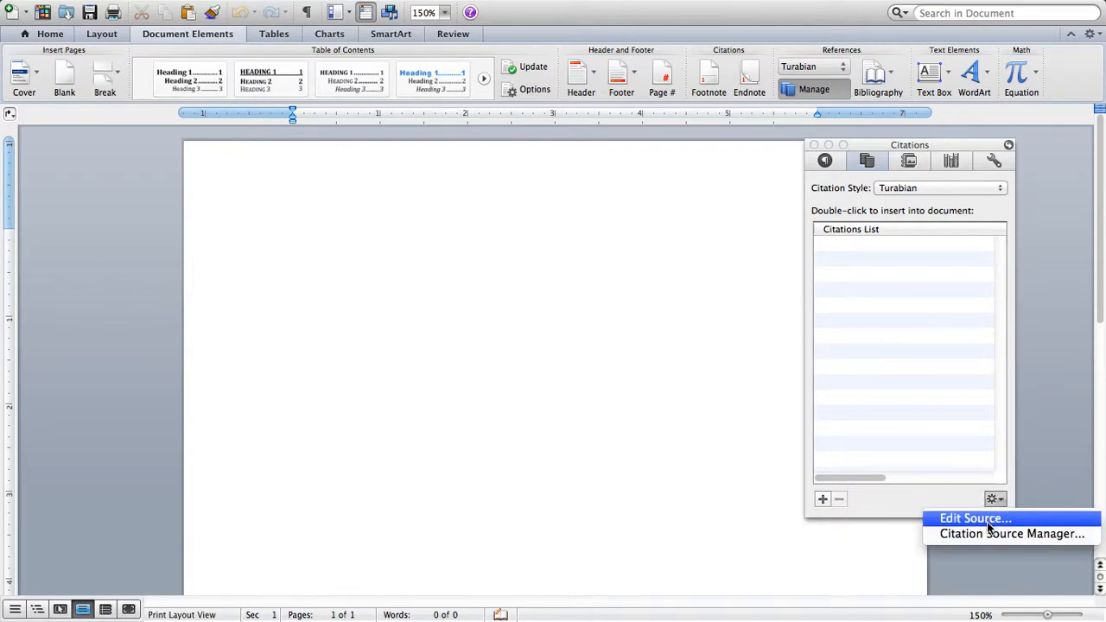
click(961, 502)
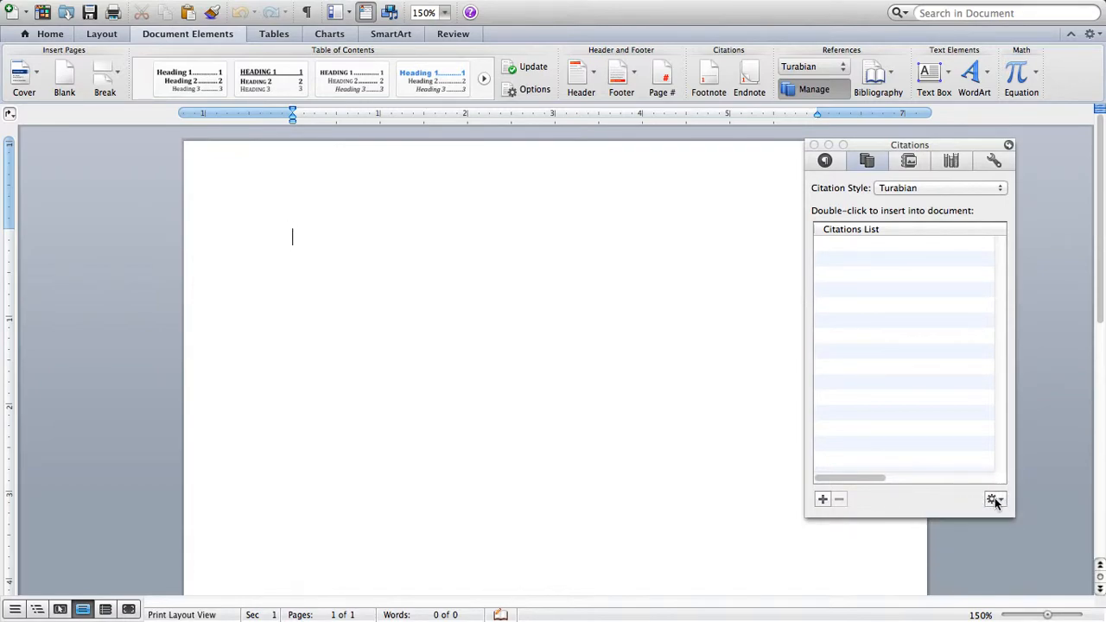
click(995, 501)
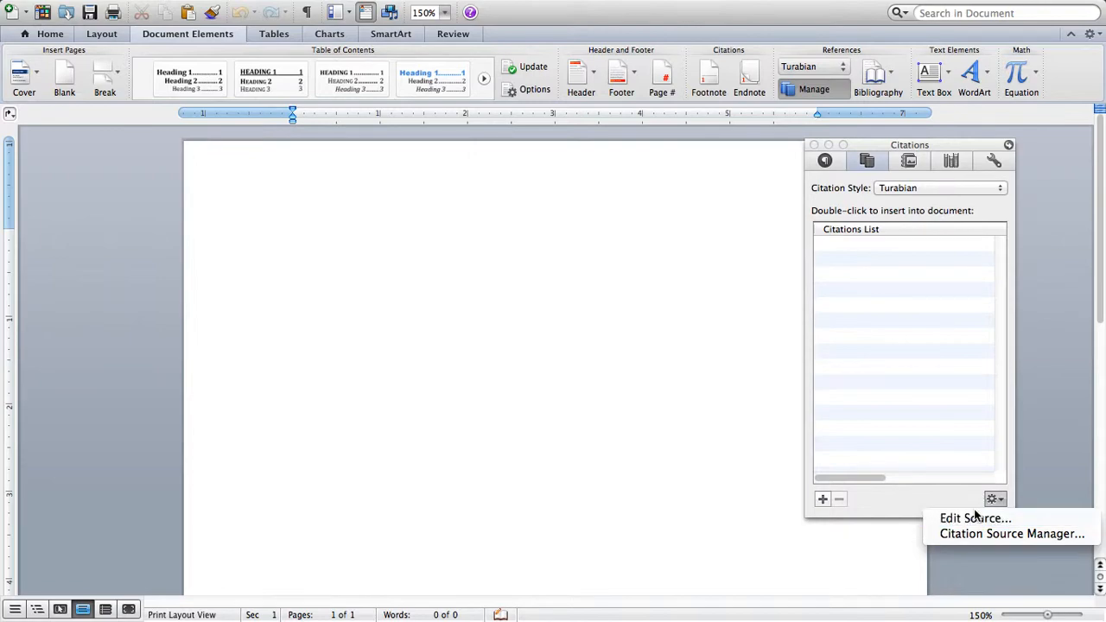
click(980, 534)
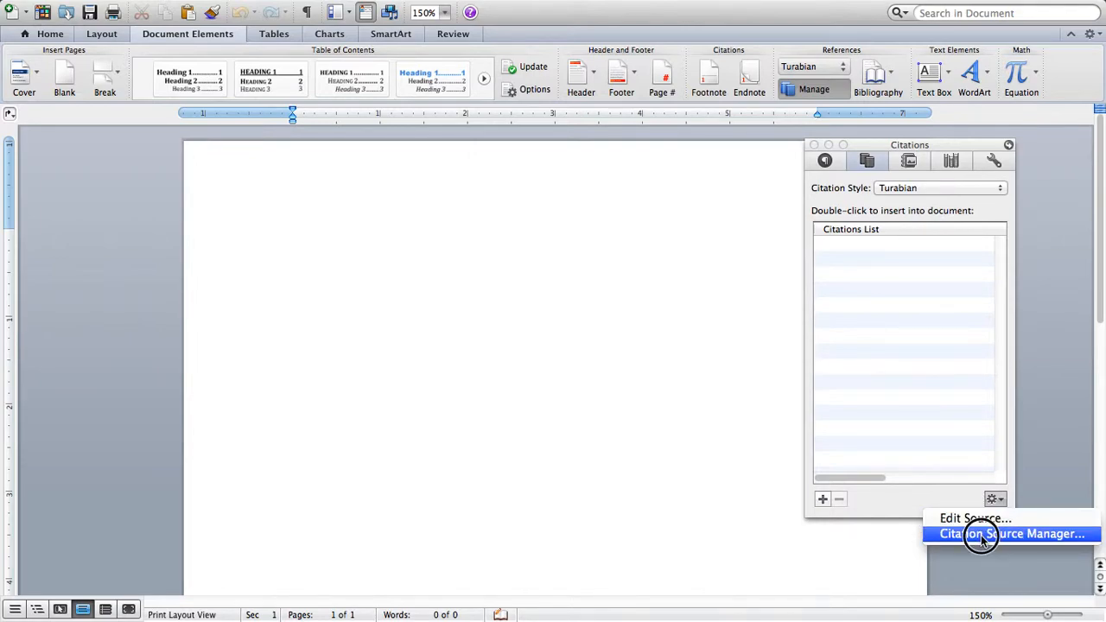
Copy The Heritage Health Index Report source from the master list to the current list and close the manager
scroll(397, 291, down, 10)
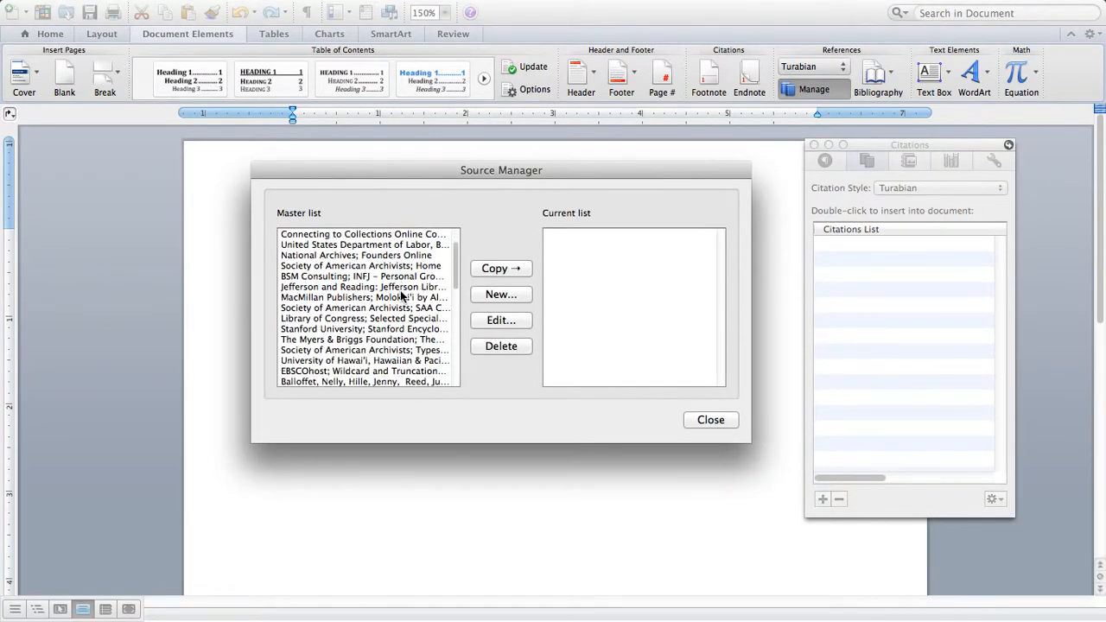
scroll(400, 290, down, 5)
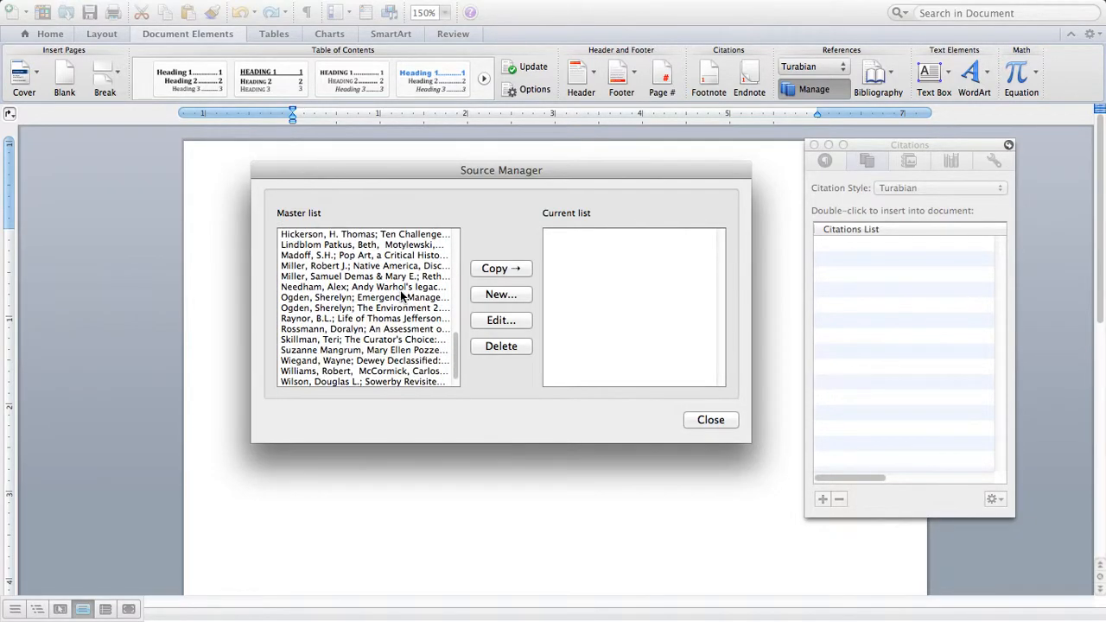
scroll(400, 291, up, 5)
scroll(400, 290, up, 10)
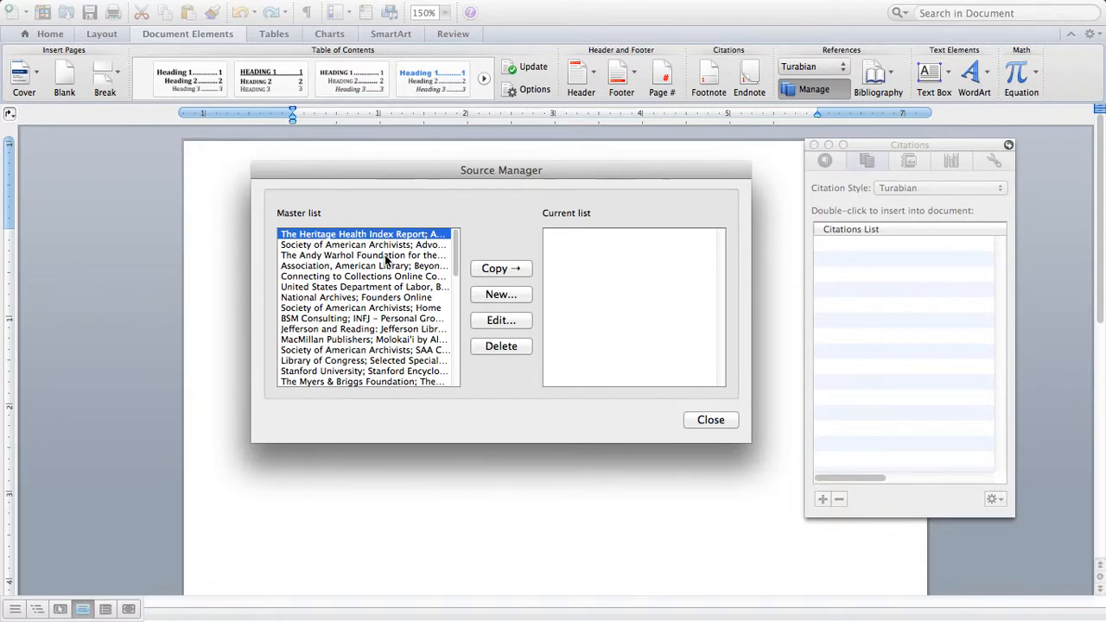
click(494, 271)
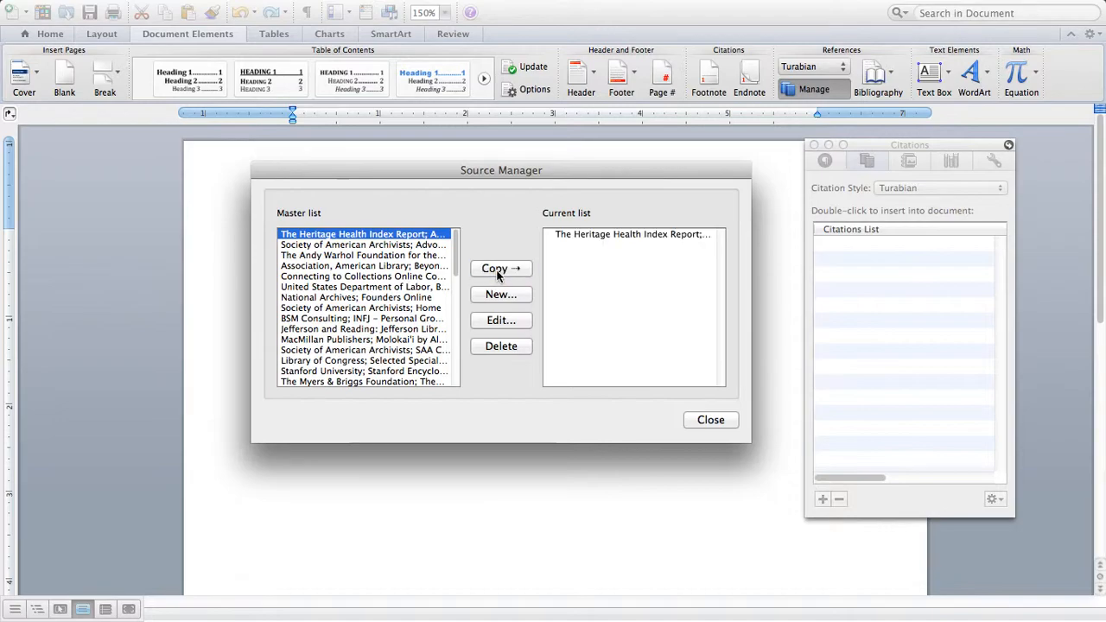
click(726, 422)
Insert The Heritage Health Index Report citation into the document and start a new line
double_click(940, 244)
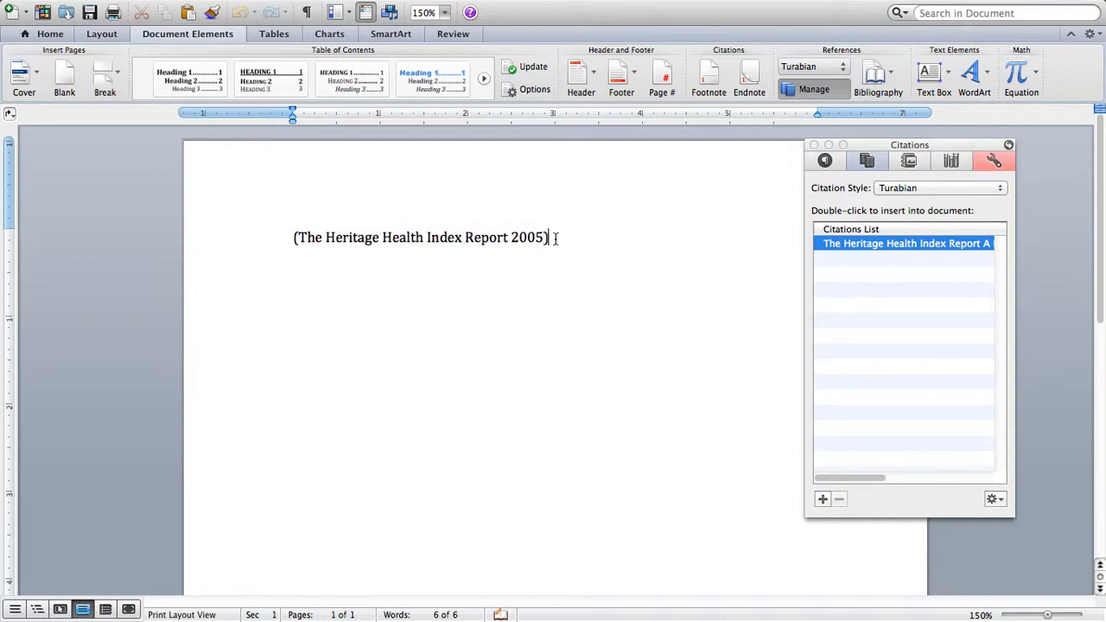
key(Return)
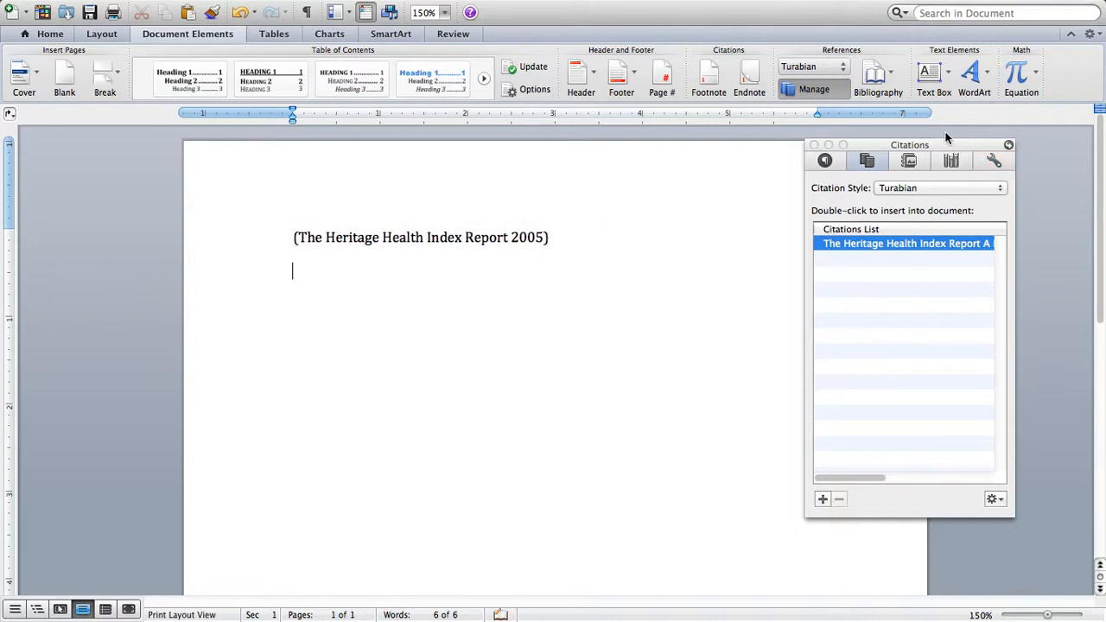
Insert a Works Cited list and a Bibliography list below the citation
click(881, 93)
click(907, 154)
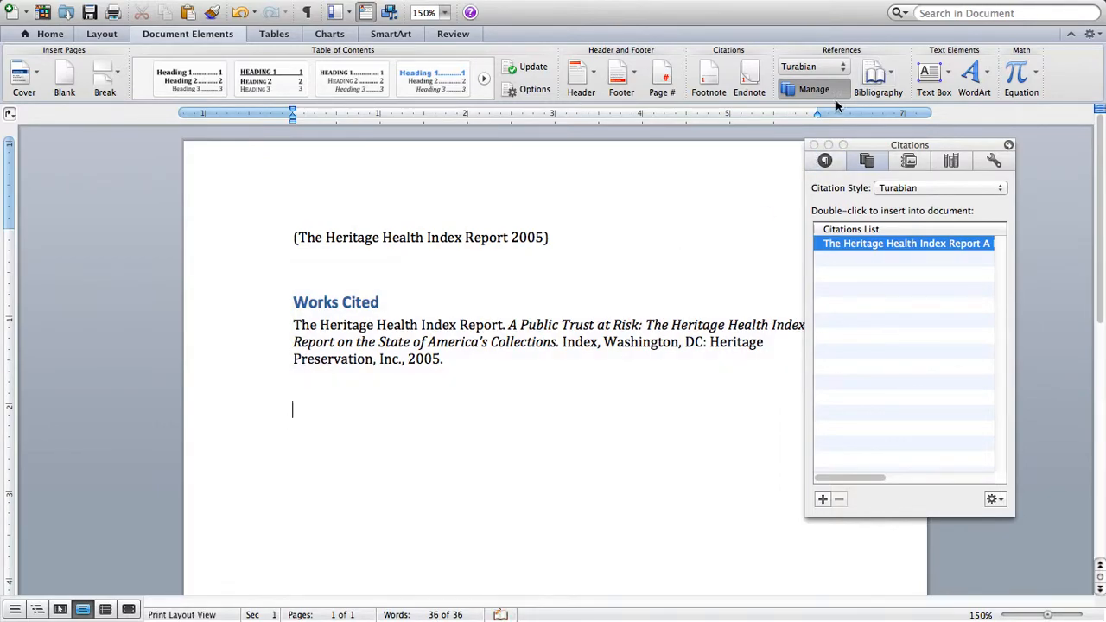
click(875, 82)
click(789, 169)
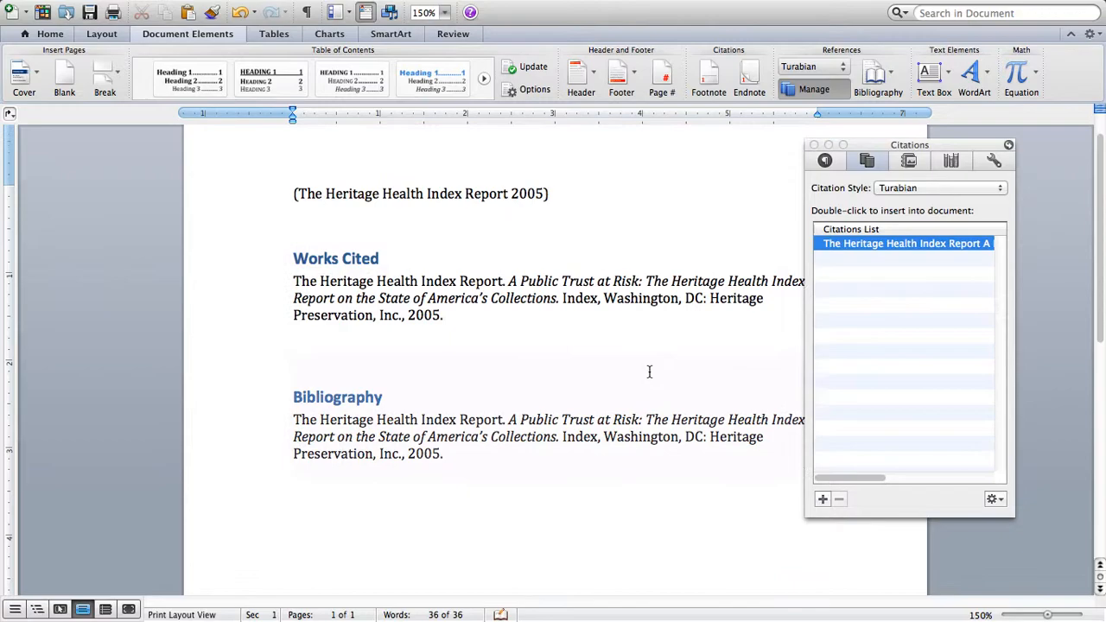
Apply a 0.5" hanging indent to the Works Cited entry
scroll(519, 346, down, 2)
click(370, 280)
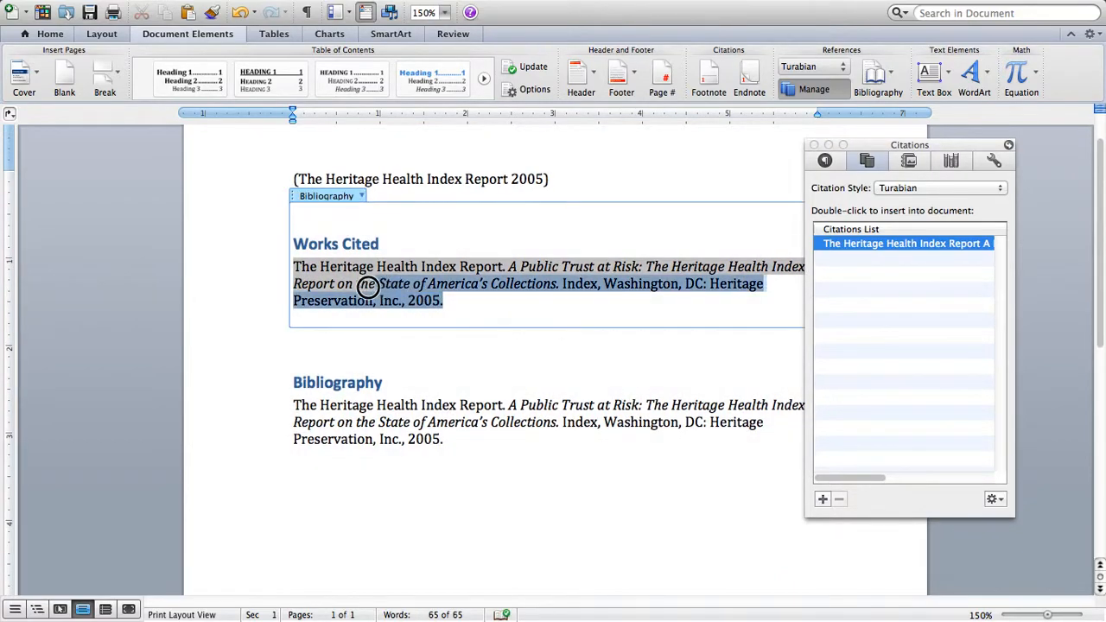
triple_click(303, 262)
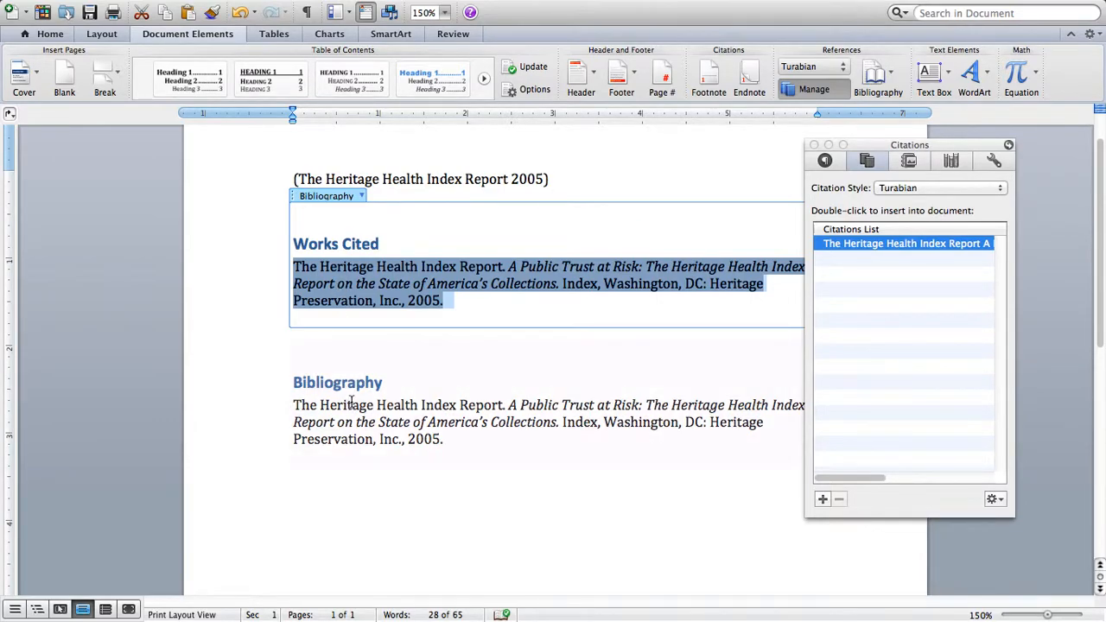
right_click(404, 279)
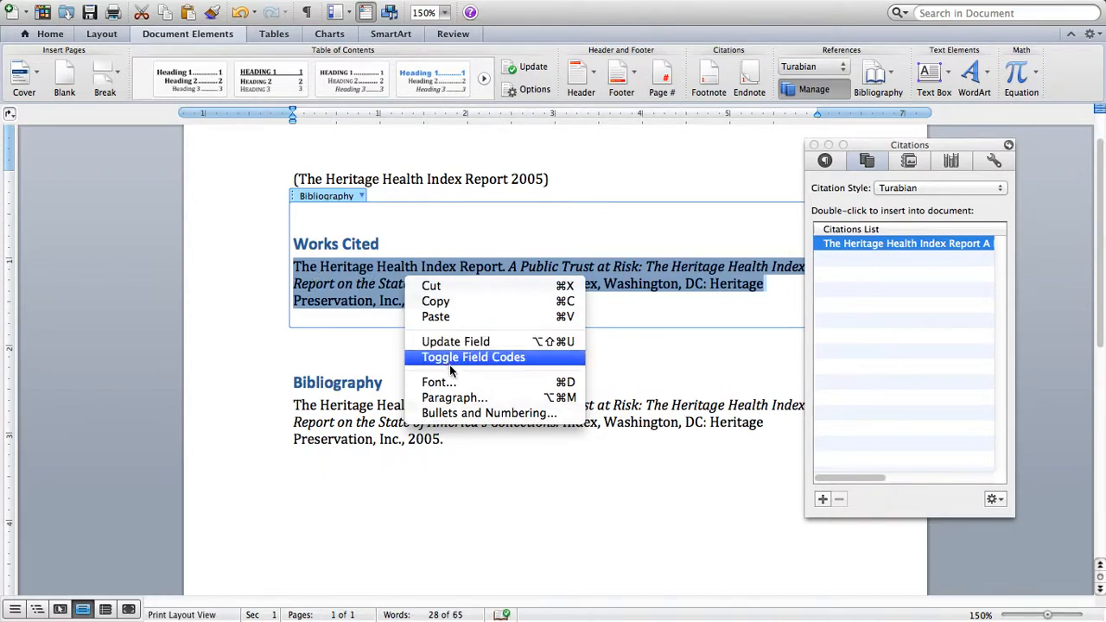
click(464, 397)
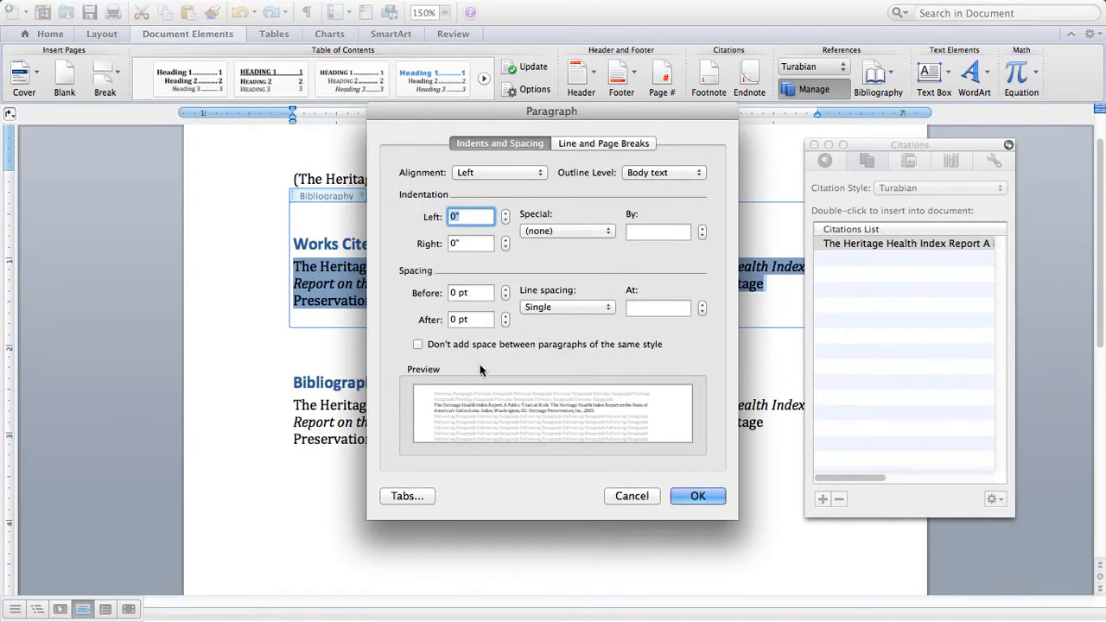
click(559, 231)
click(562, 257)
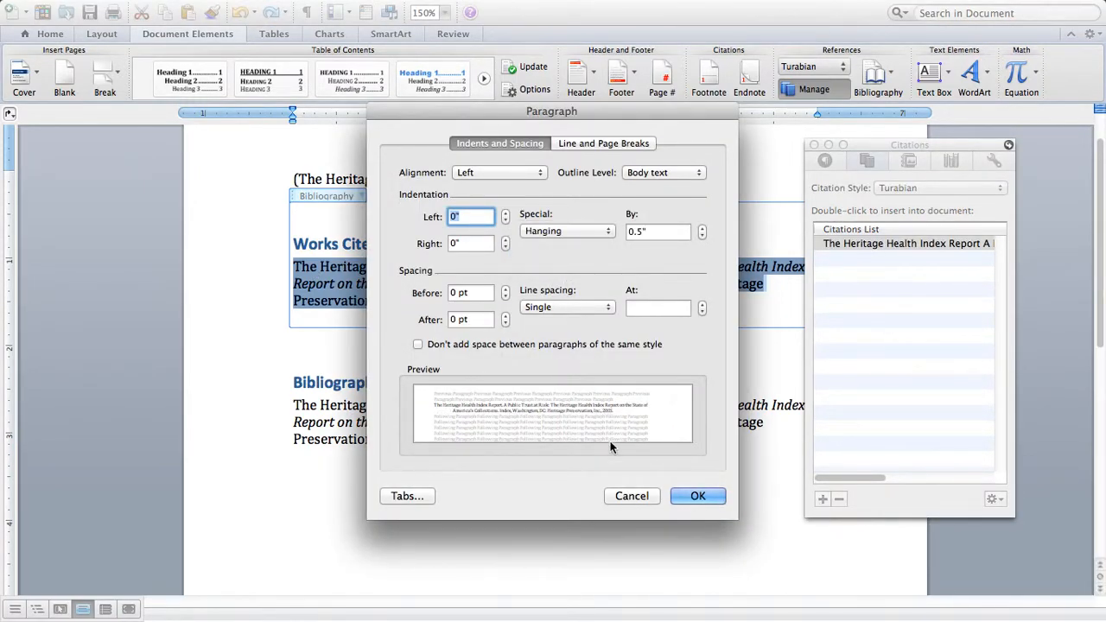
click(698, 496)
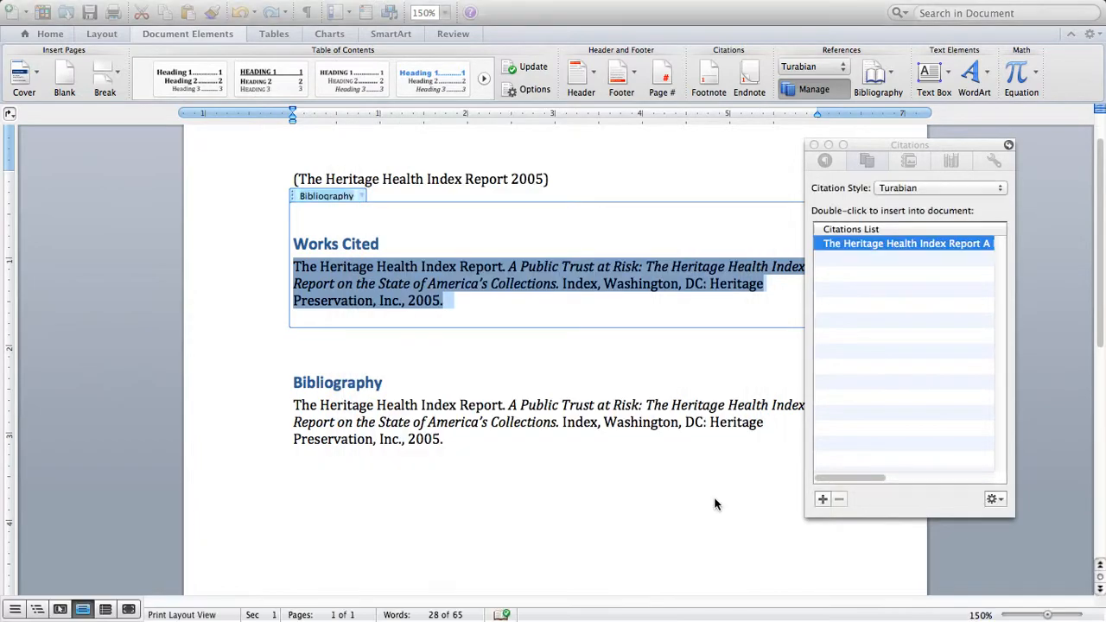
Add a blank line between the Works Cited heading and its entry
click(487, 343)
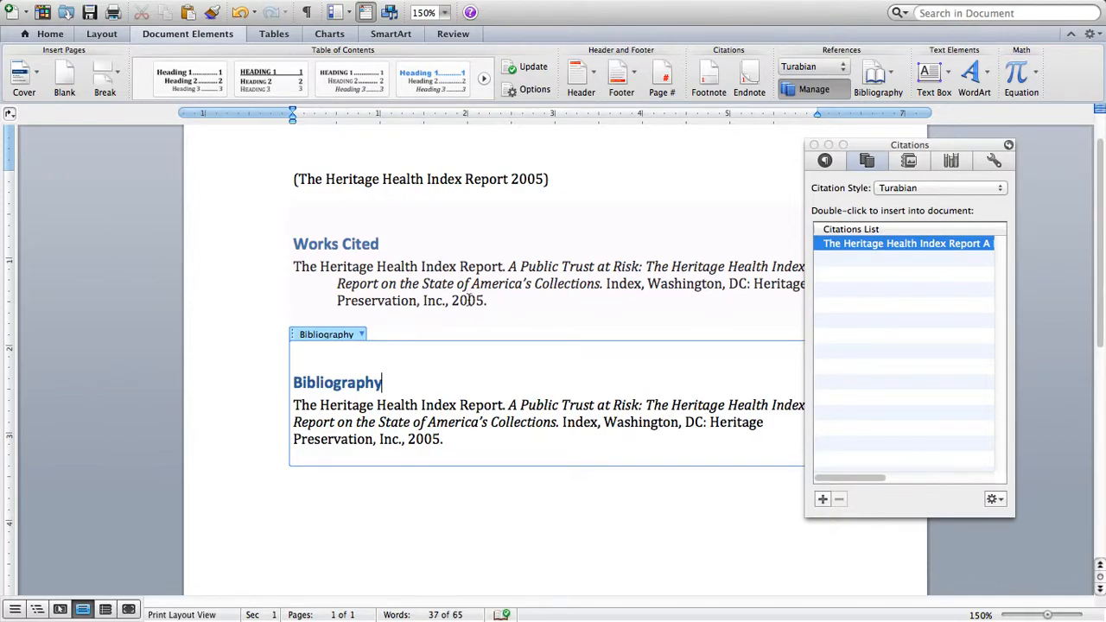
click(499, 244)
click(378, 245)
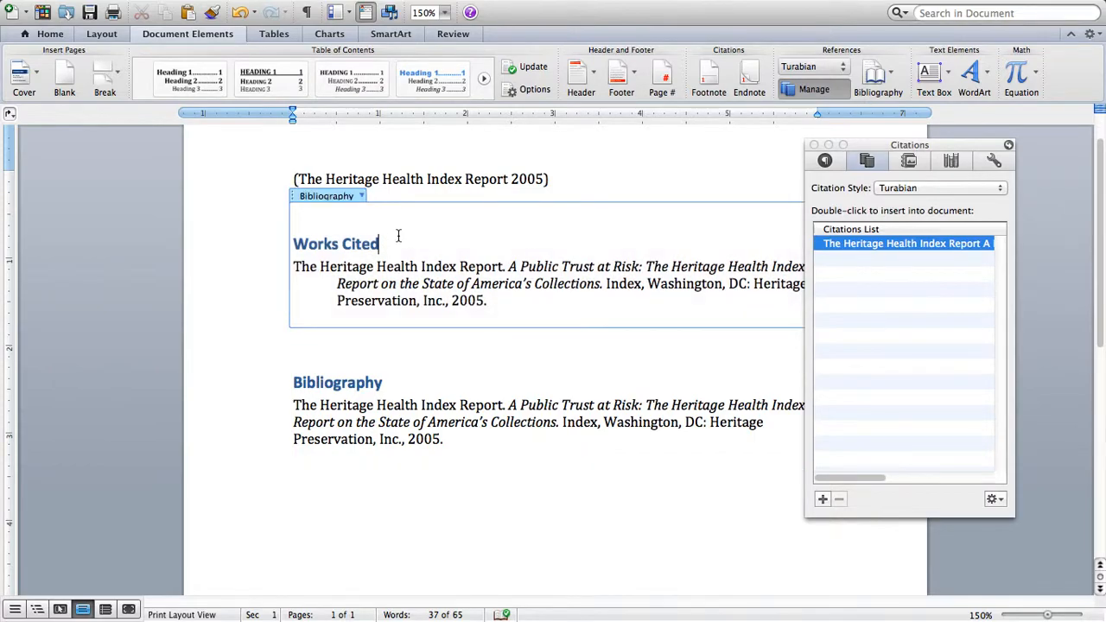
key(Return)
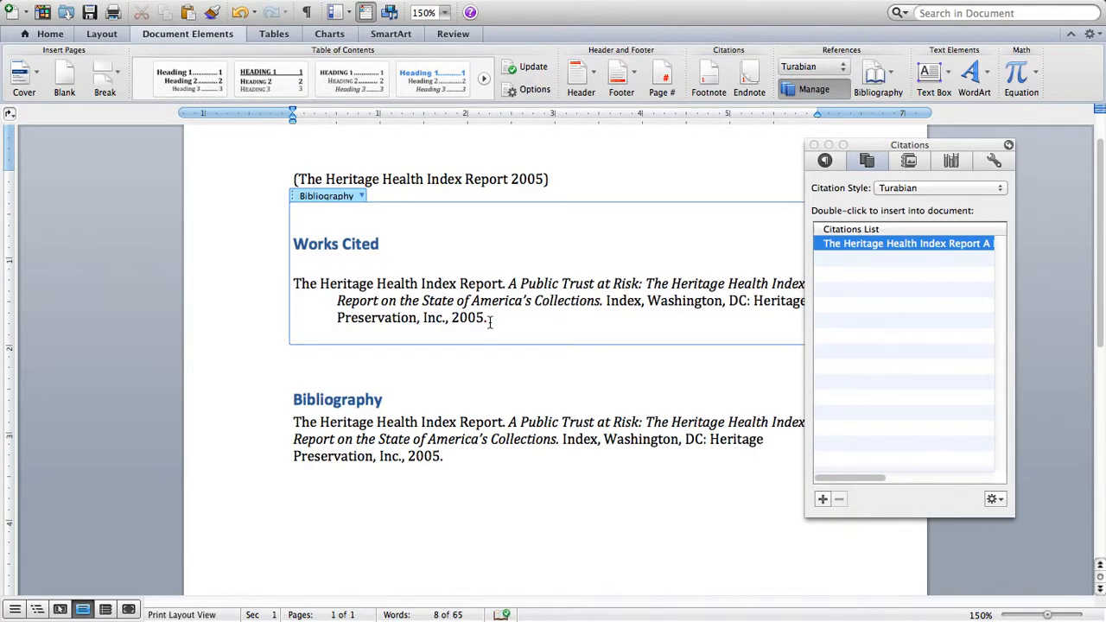
Select the whole Works Cited block and inspect its font settings
drag(487, 318, 284, 234)
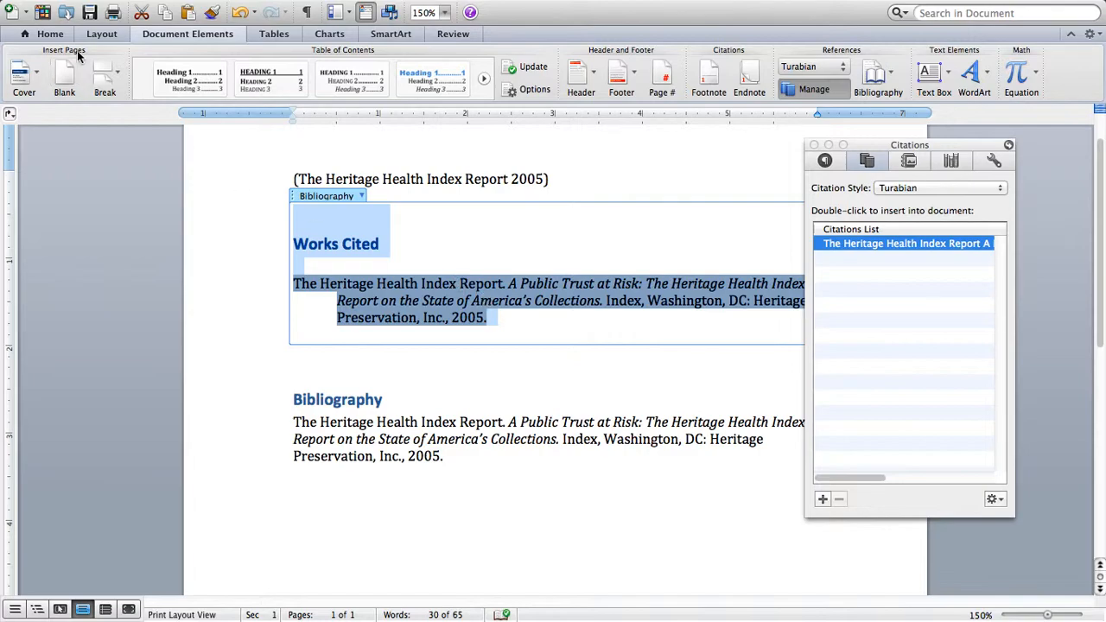
click(52, 34)
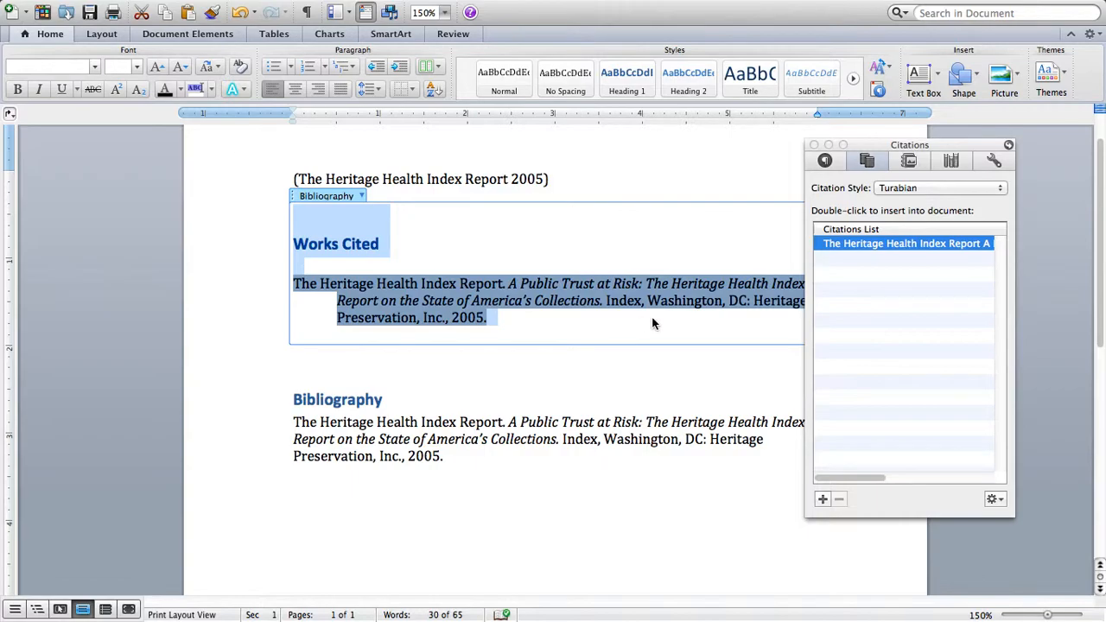
click(96, 68)
click(605, 223)
mouse_move(515, 615)
click(515, 586)
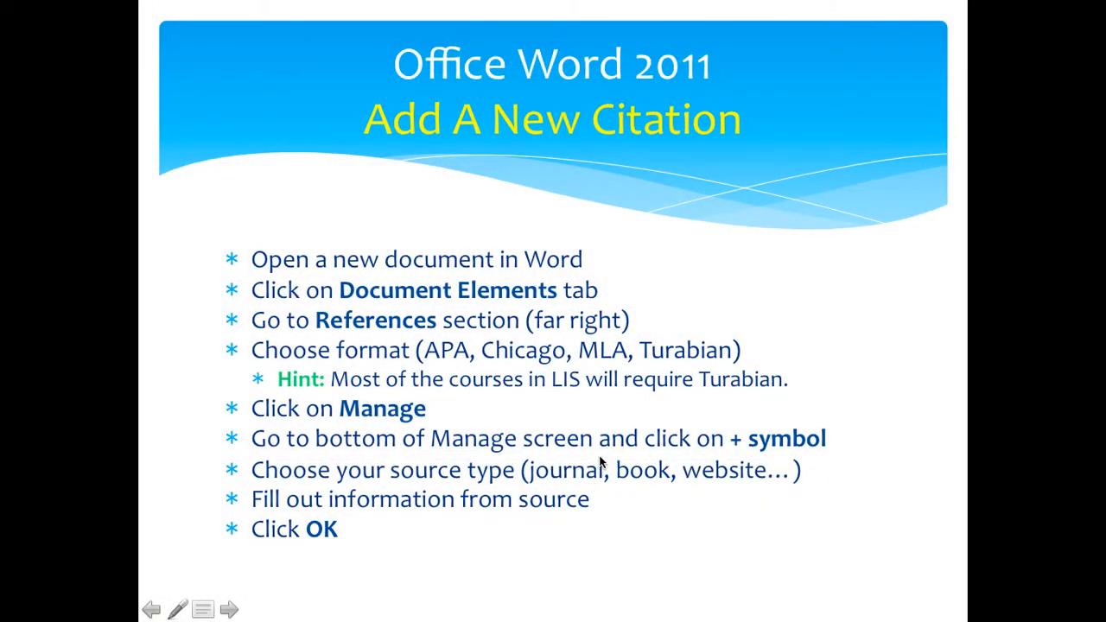
click(600, 463)
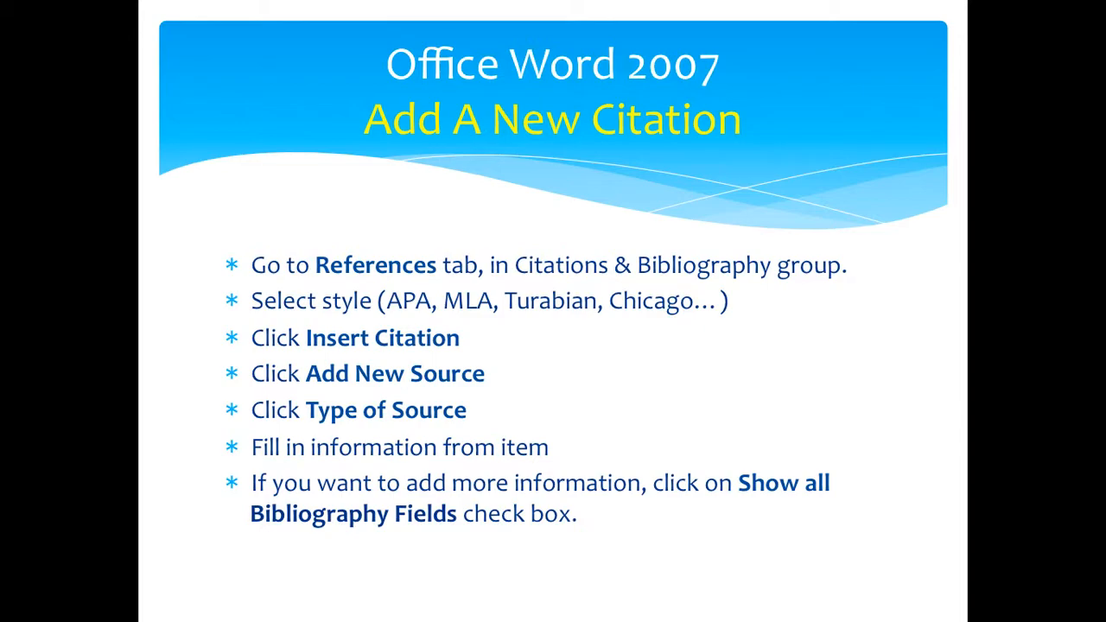
Switch back to Word and insert the Heritage Health Index Report citation in place of the selected Works Cited block
key(super+Tab)
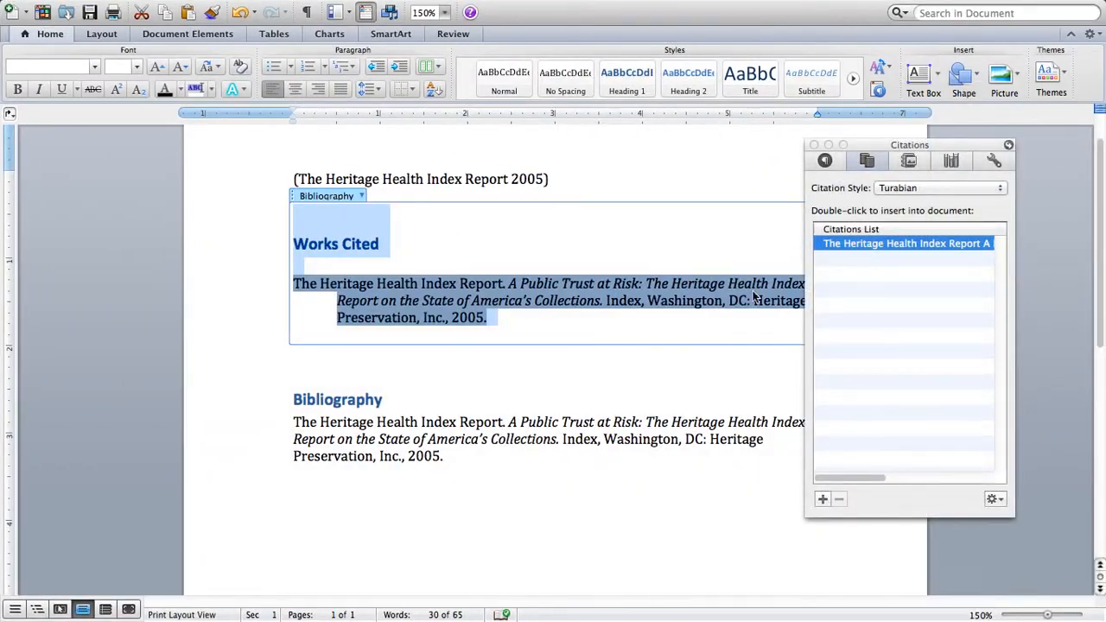
double_click(831, 244)
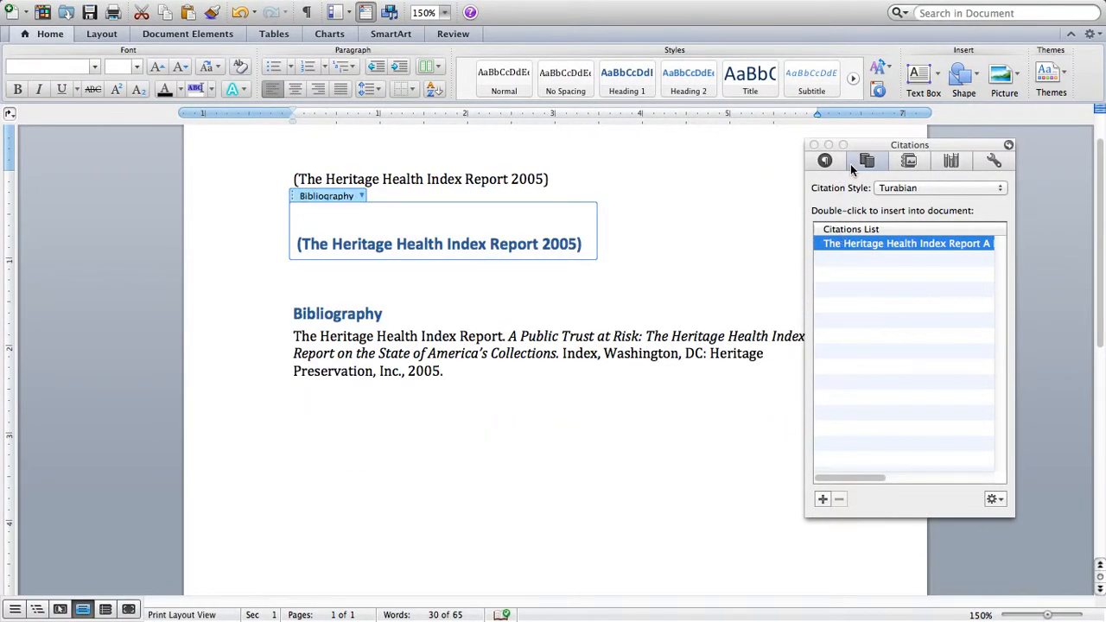
click(823, 499)
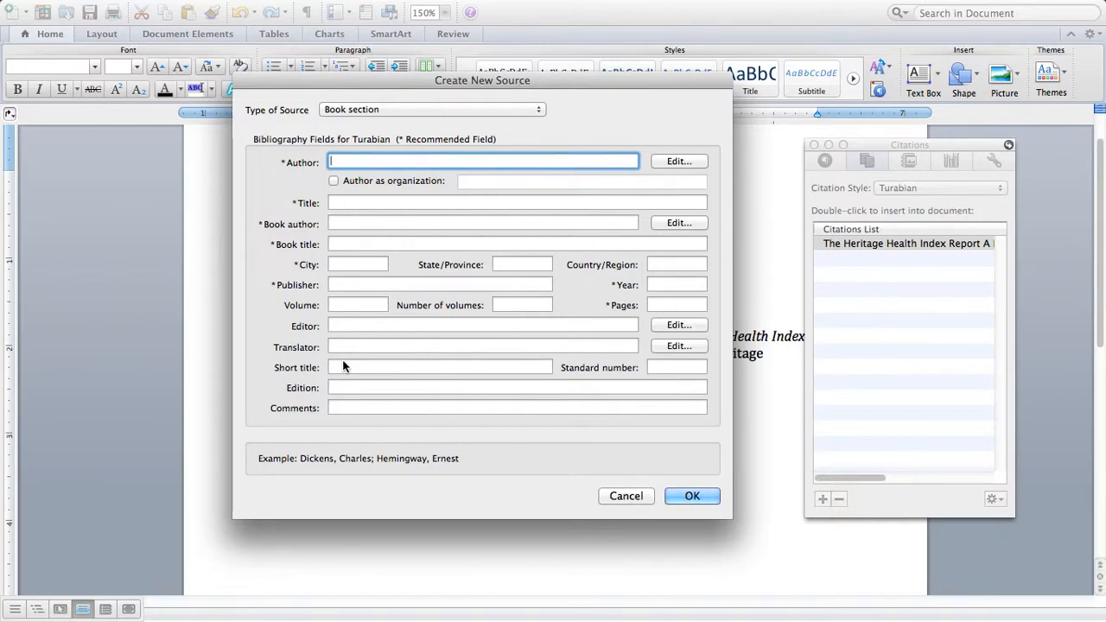
click(638, 496)
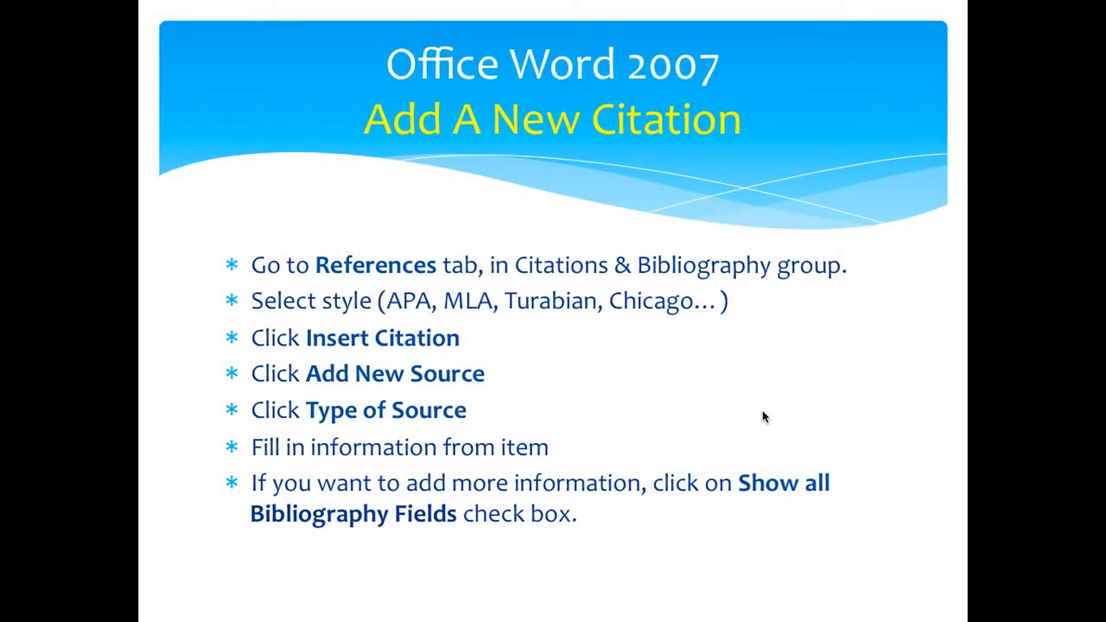
click(762, 417)
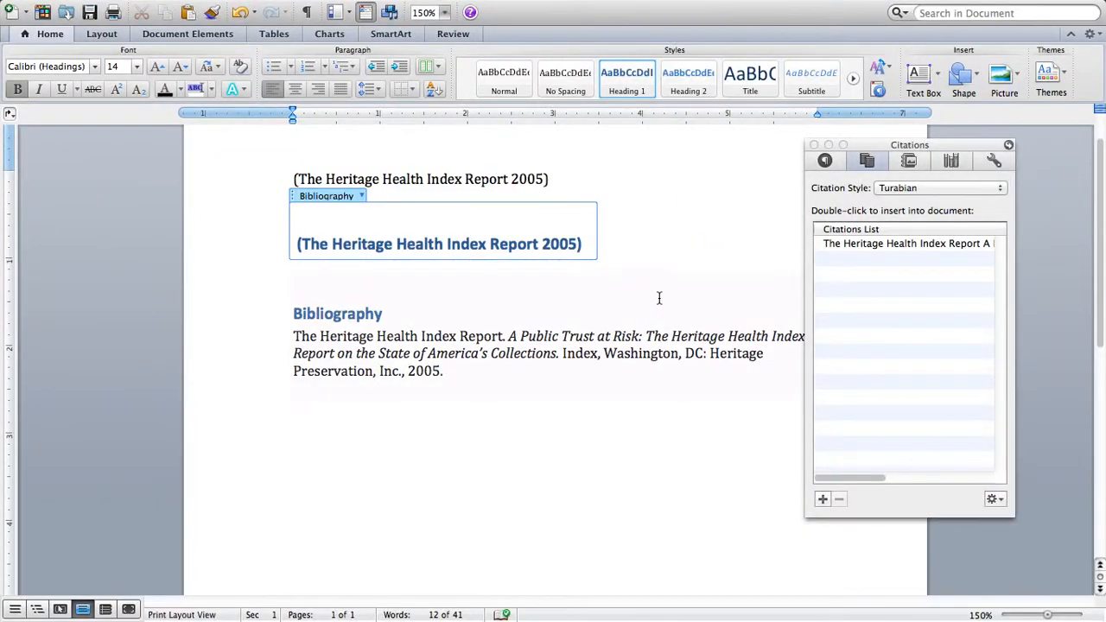
Copy The Myers & Briggs Foundation source from the master list into the document's current source list
click(188, 32)
click(814, 144)
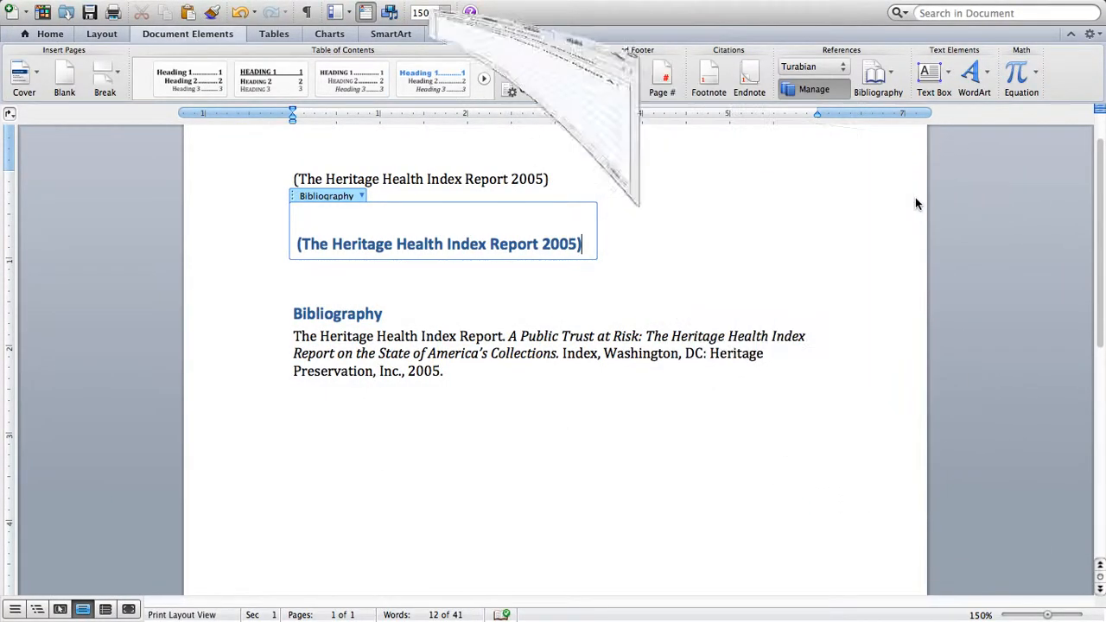
click(186, 35)
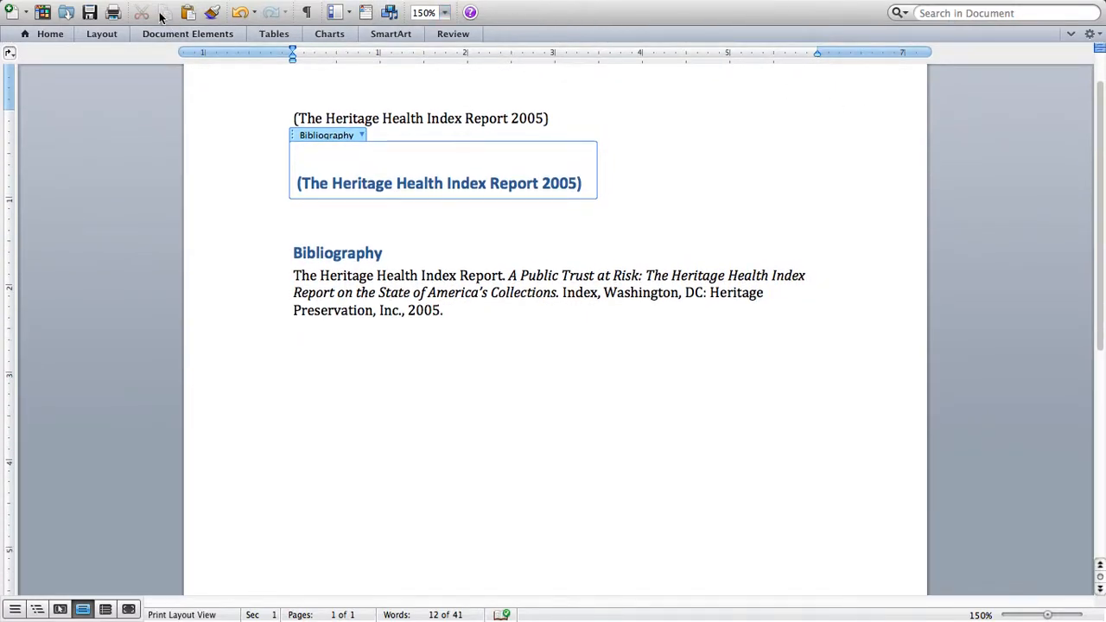
click(226, 36)
click(811, 93)
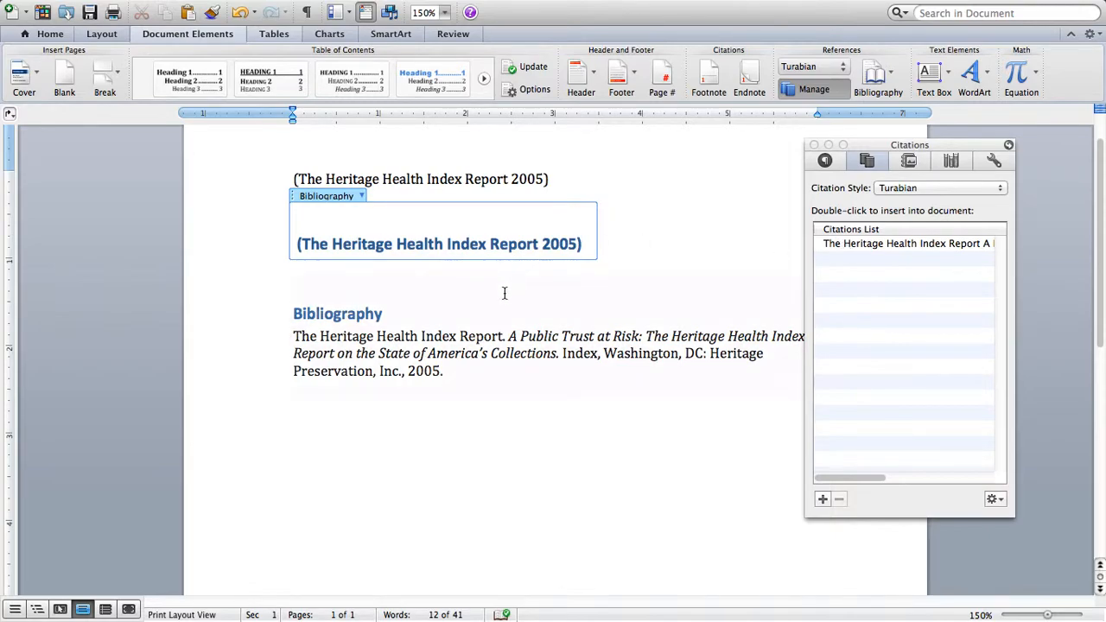
click(992, 499)
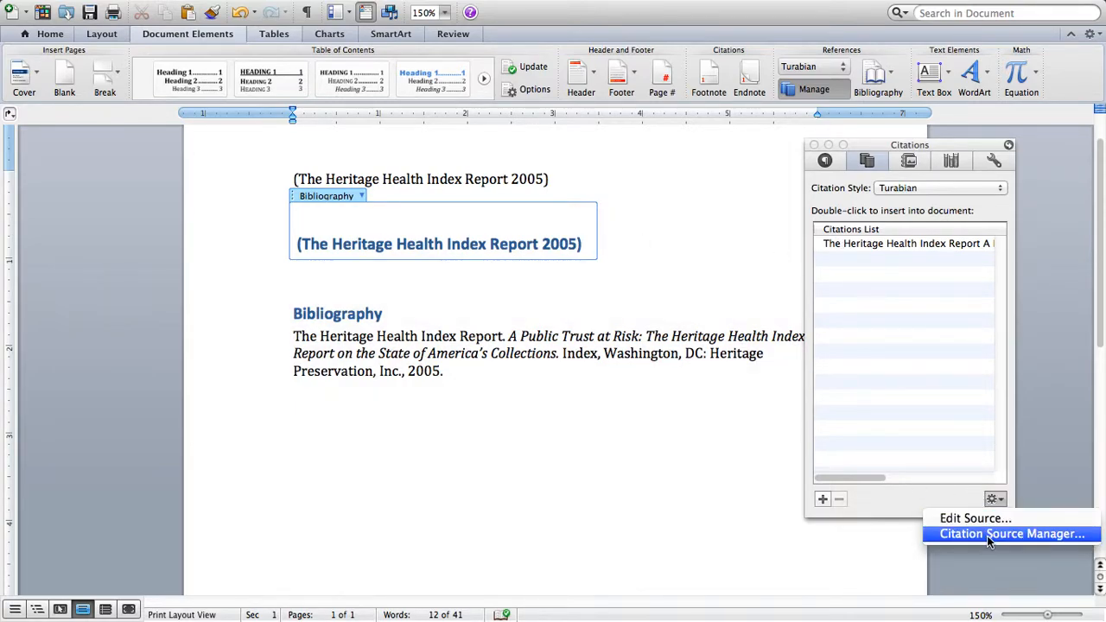
click(987, 536)
scroll(395, 343, down, 5)
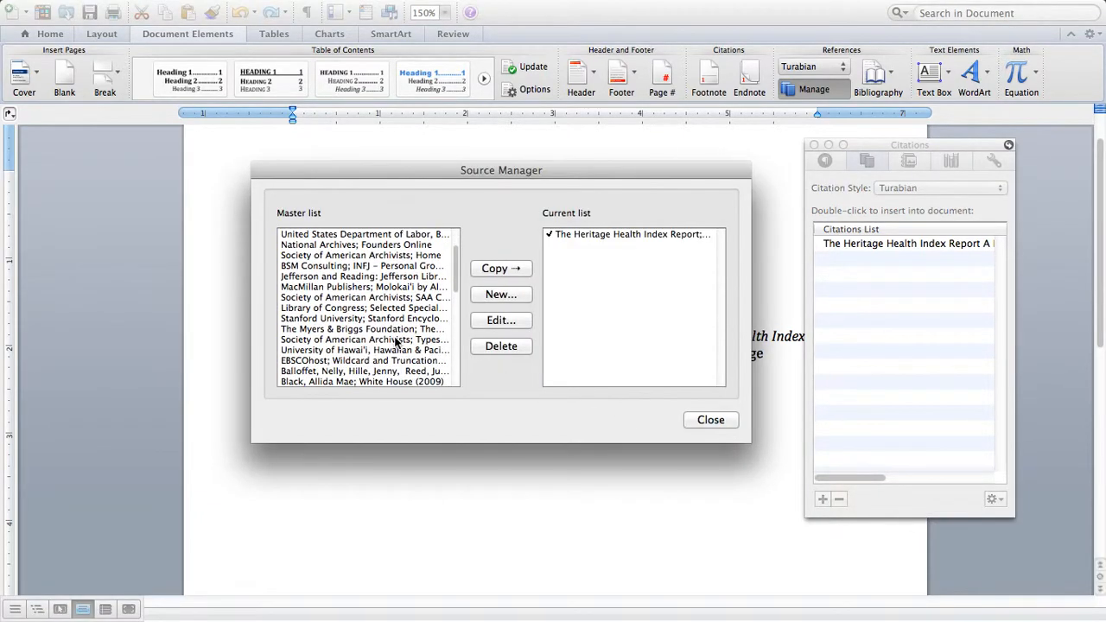
click(326, 288)
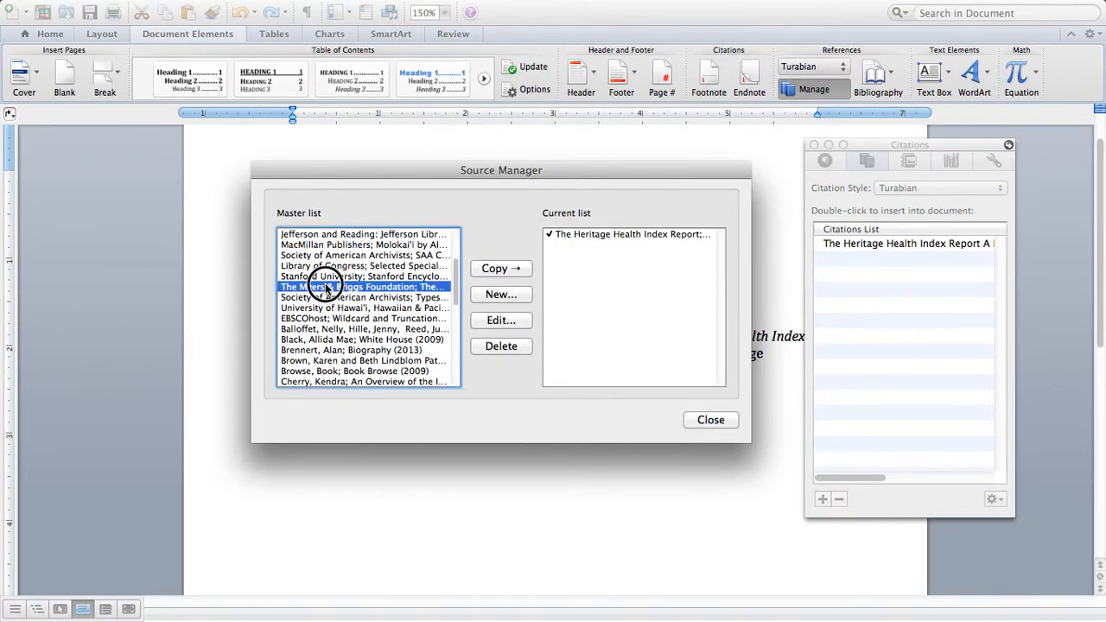
click(519, 274)
click(701, 420)
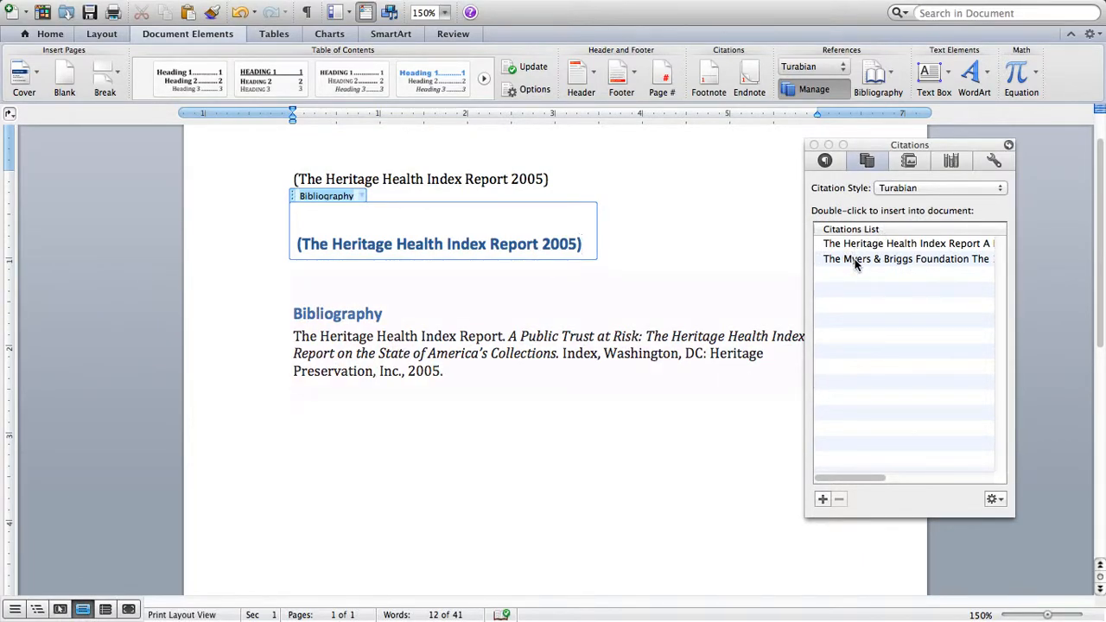
Insert The Myers & Briggs Foundation citation on a new line below the Bibliography list
click(661, 446)
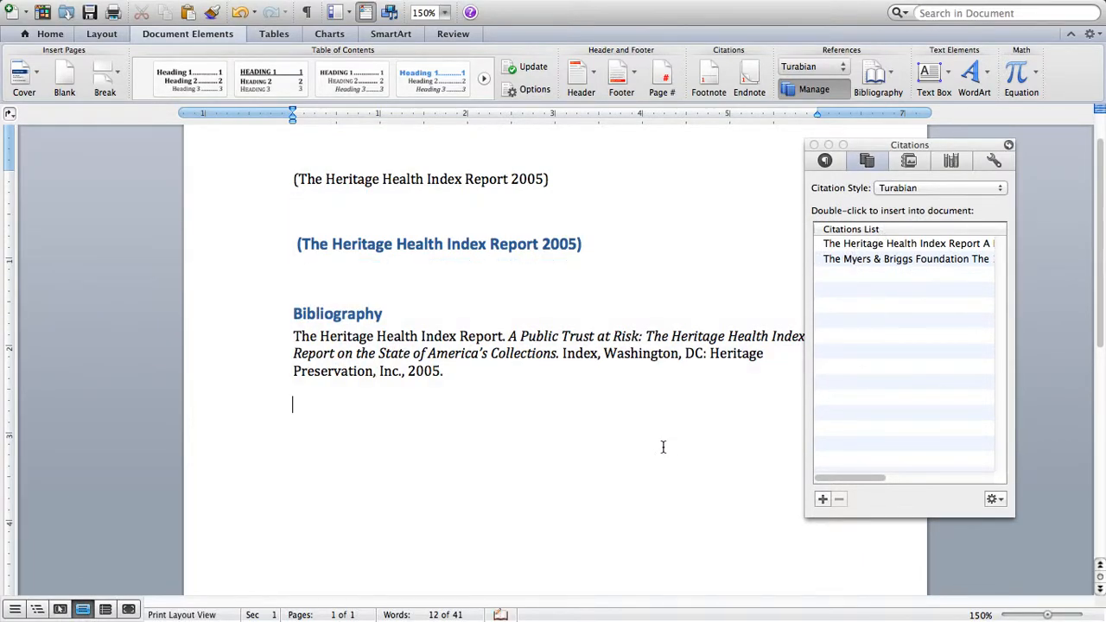
double_click(840, 261)
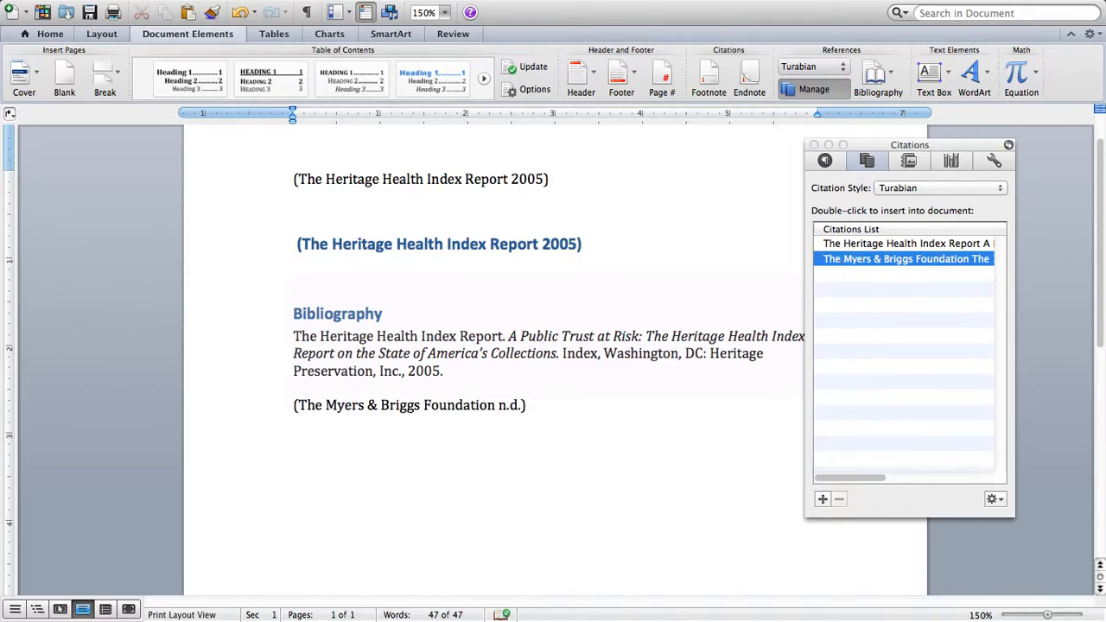
Insert a Works Cited list below the new citation and add a blank line between its two entries
click(879, 74)
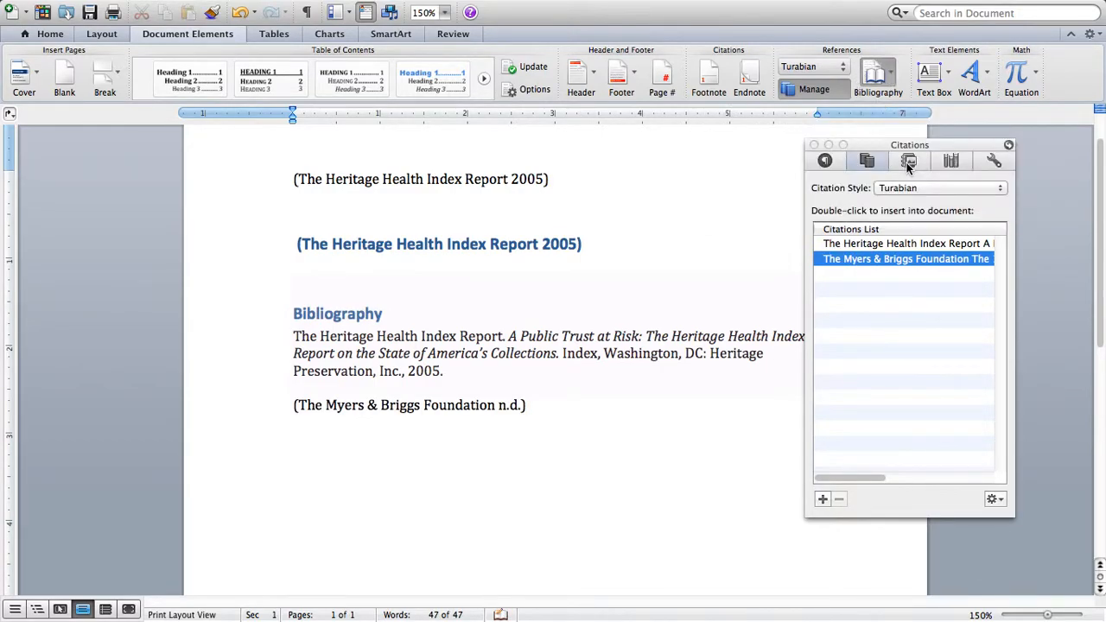
scroll(629, 364, up, 5)
click(475, 342)
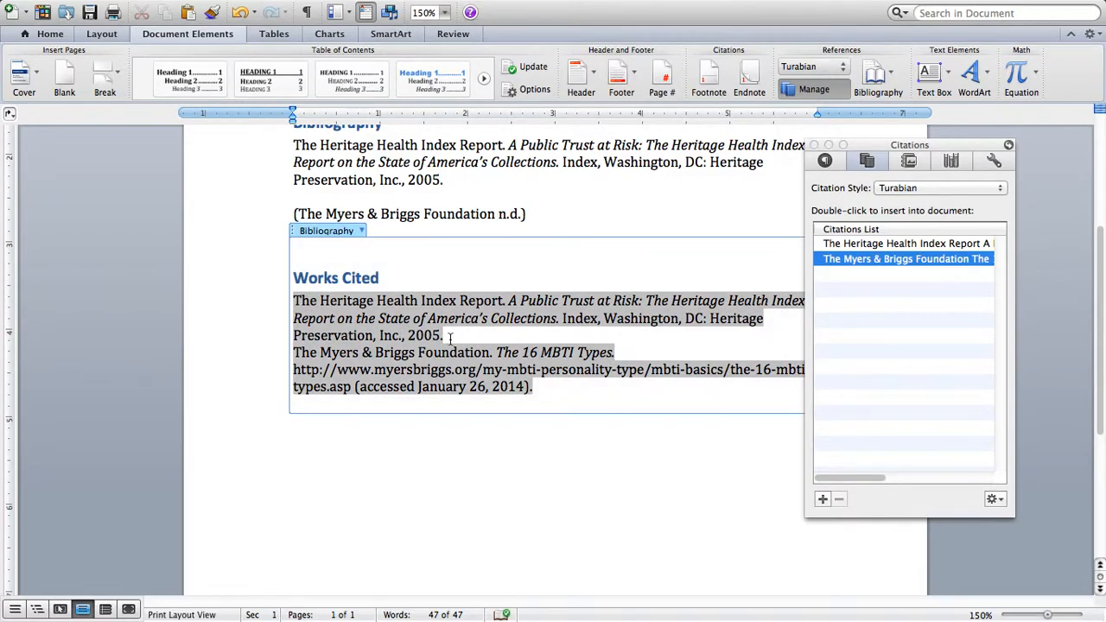
key(Return)
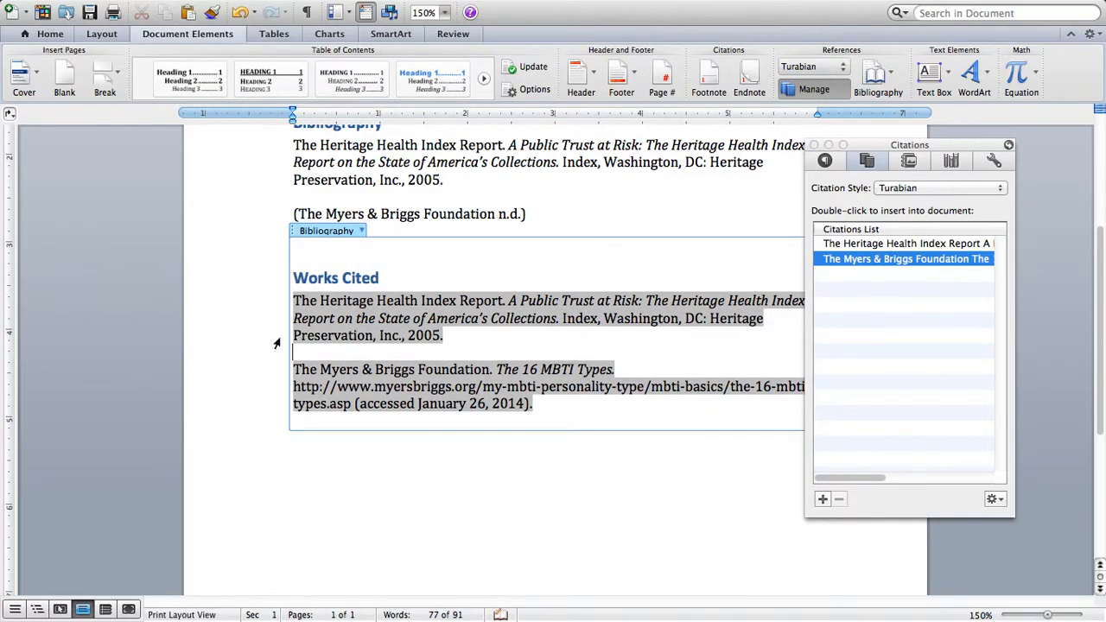
Apply a hanging indent to both entries of the new Works Cited list
drag(292, 298, 536, 403)
right_click(500, 389)
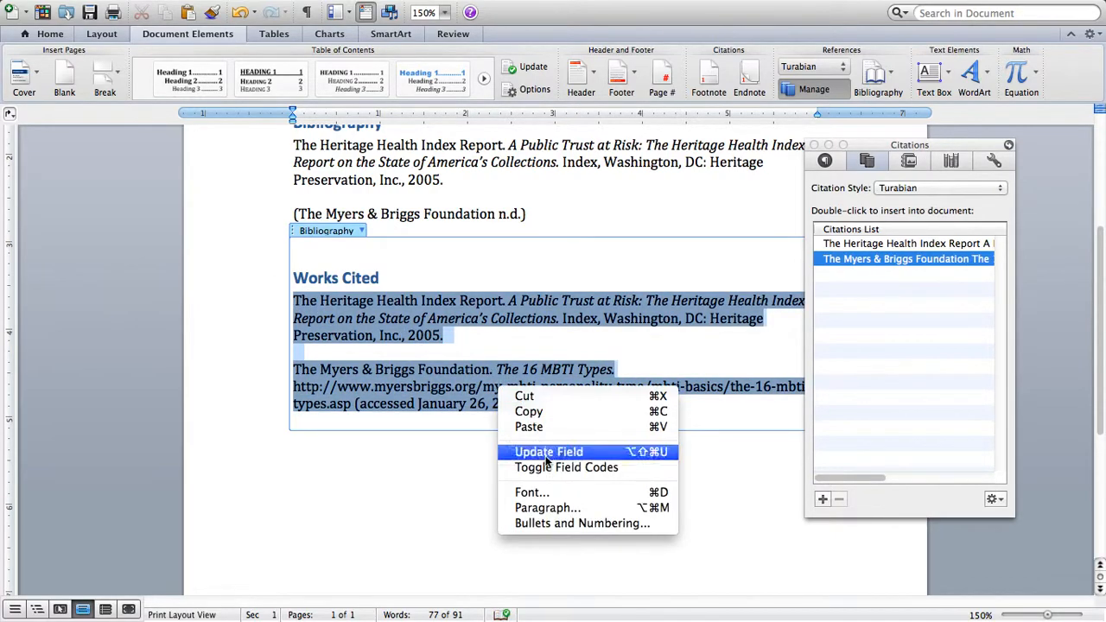
click(548, 508)
click(538, 233)
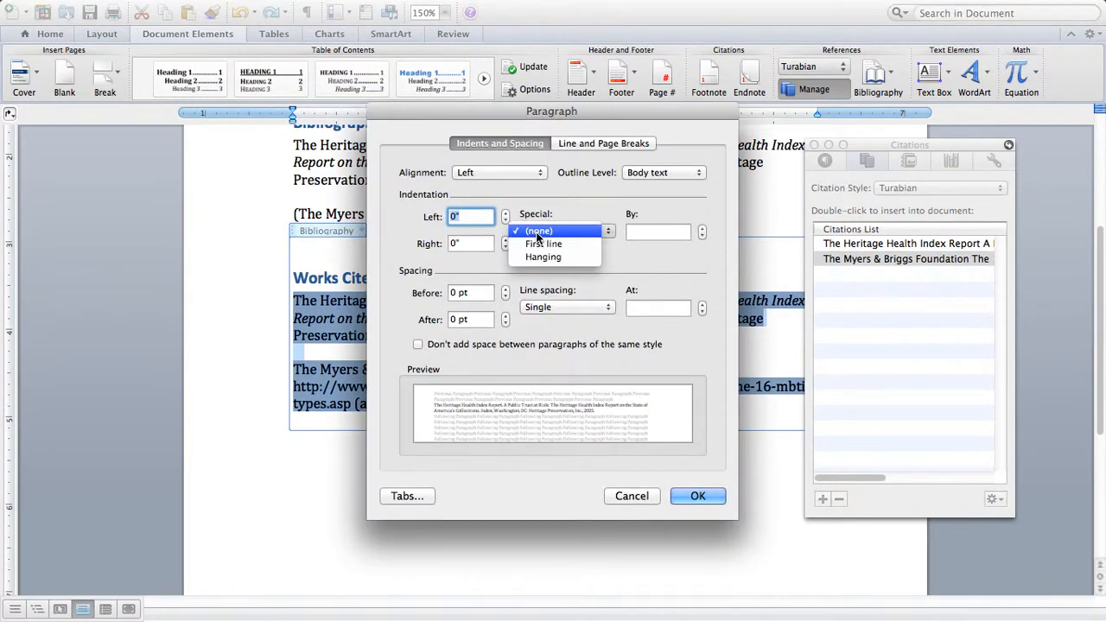
click(542, 257)
click(693, 495)
click(597, 502)
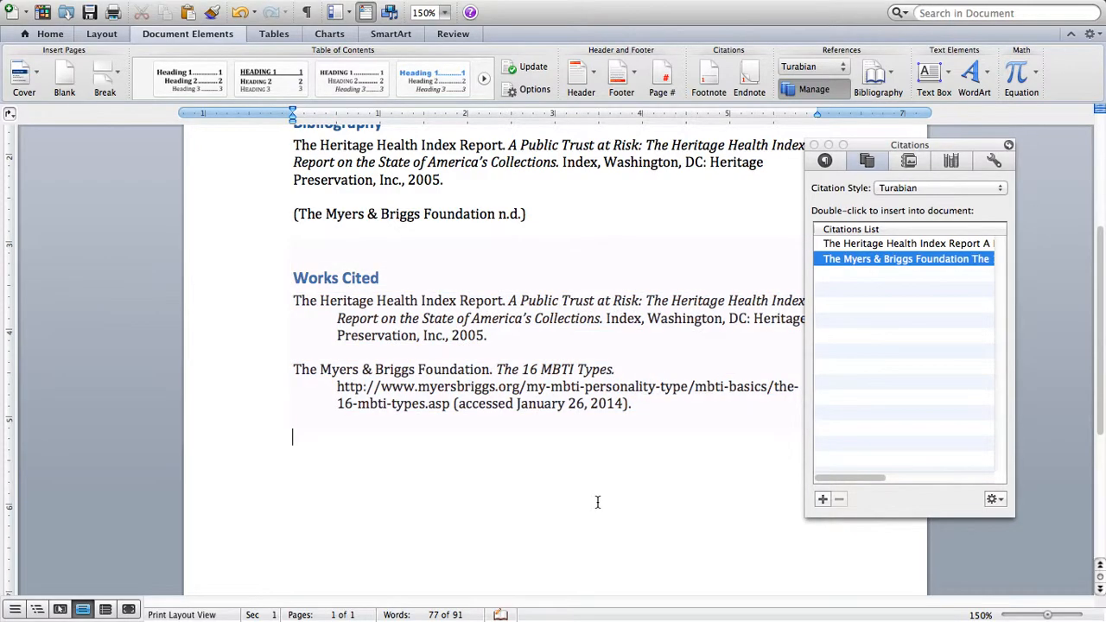